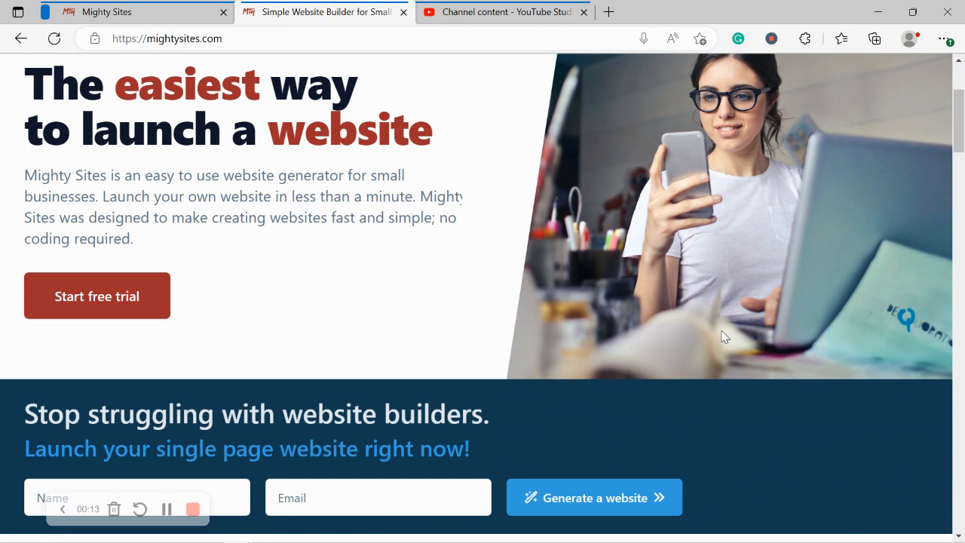
Step: Scroll through the mightysites.com homepage, then switch to the Mighty Sites site-creation tab
scroll(722, 337, "down", 2)
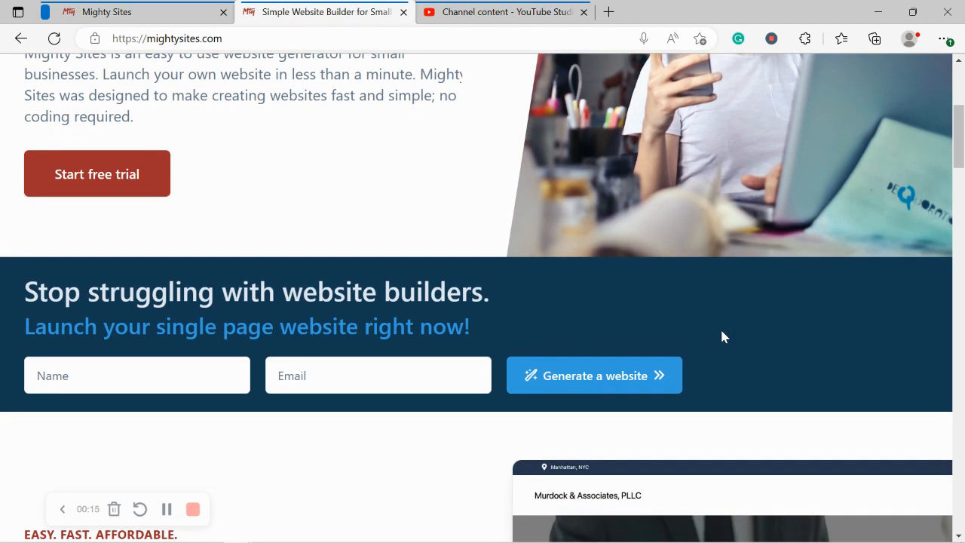
scroll(722, 337, "down", 3)
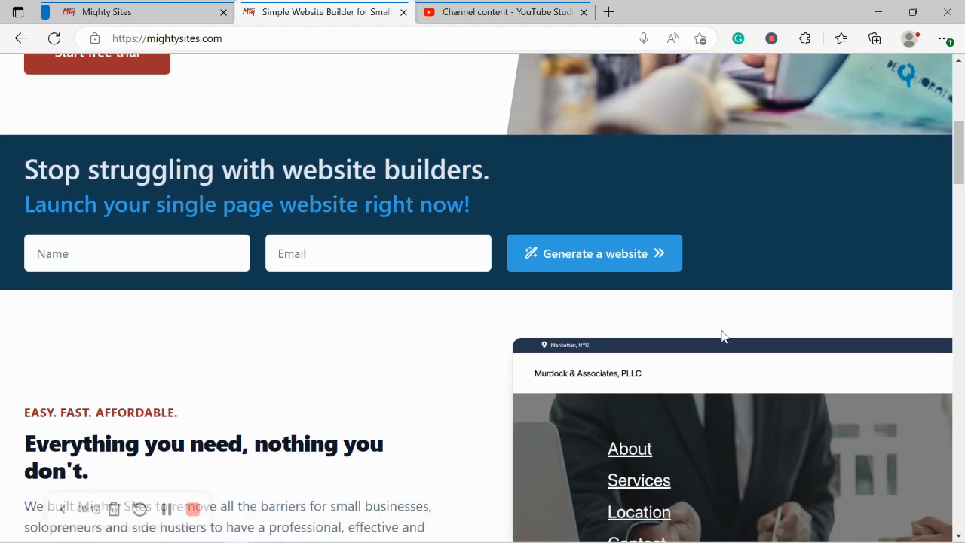
scroll(722, 337, "down", 1)
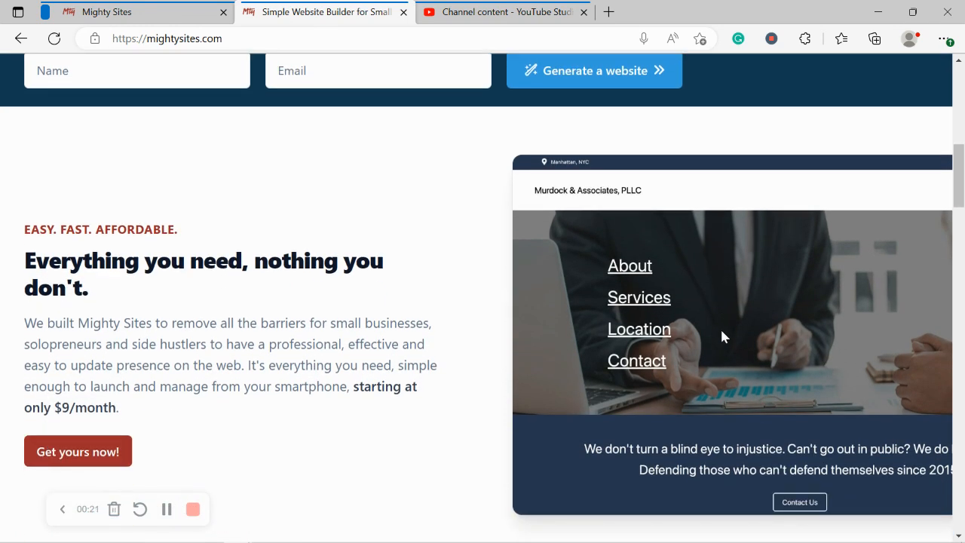
scroll(722, 338, "down", 2)
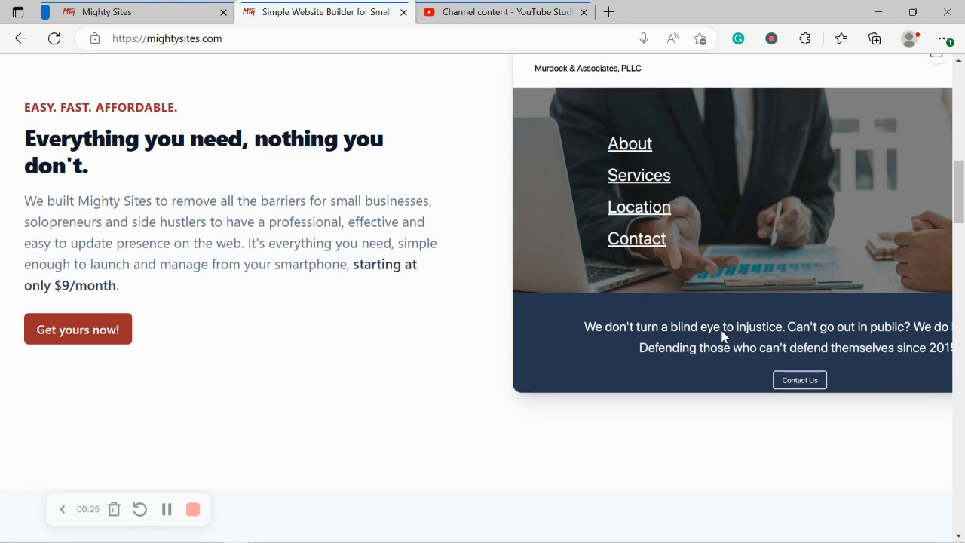
scroll(722, 337, "down", 1)
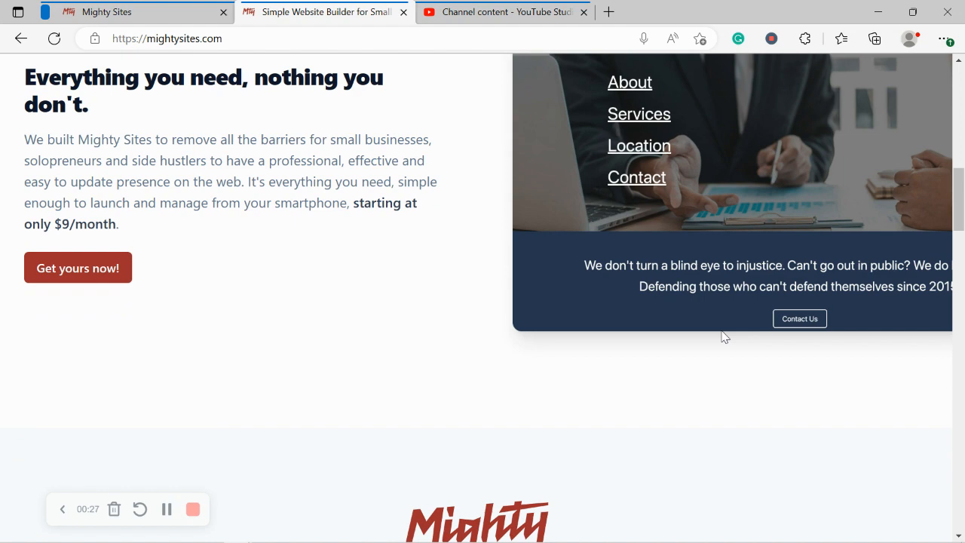
scroll(723, 337, "down", 1)
scroll(723, 338, "down", 5)
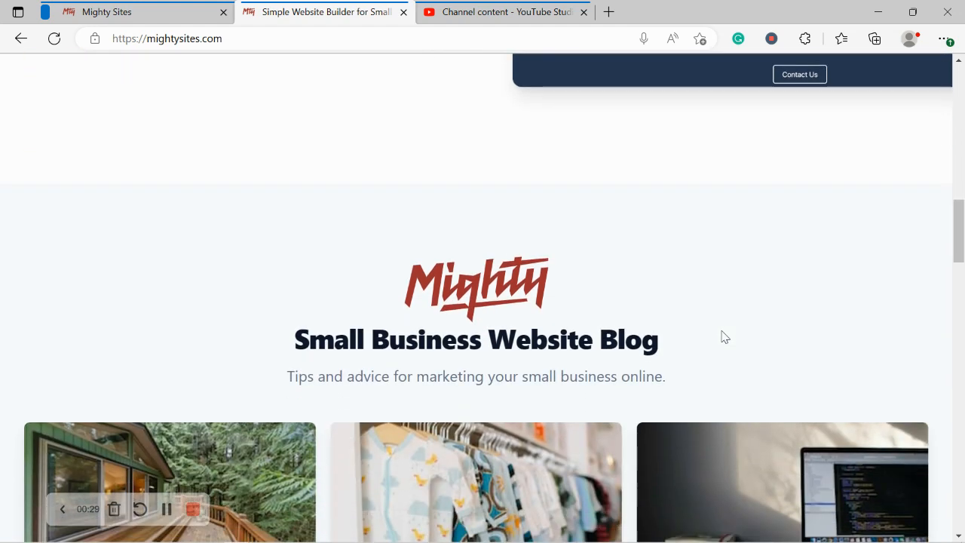
scroll(722, 337, "down", 3)
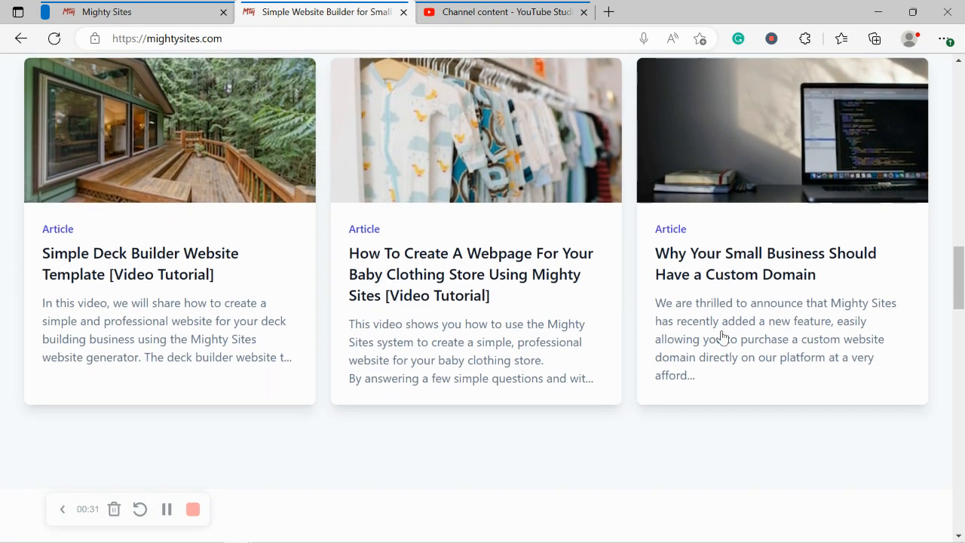
scroll(723, 337, "down", 1)
scroll(723, 338, "down", 1)
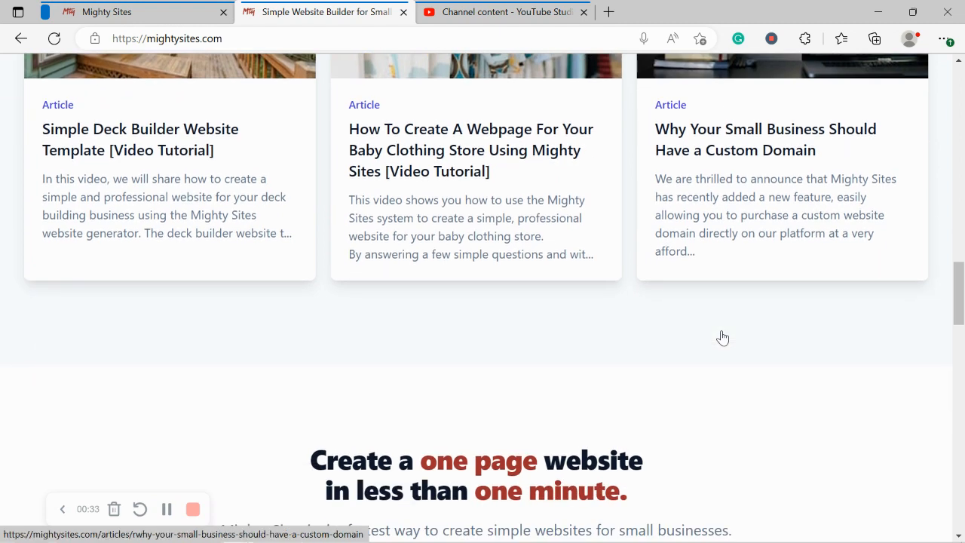
scroll(723, 337, "down", 1)
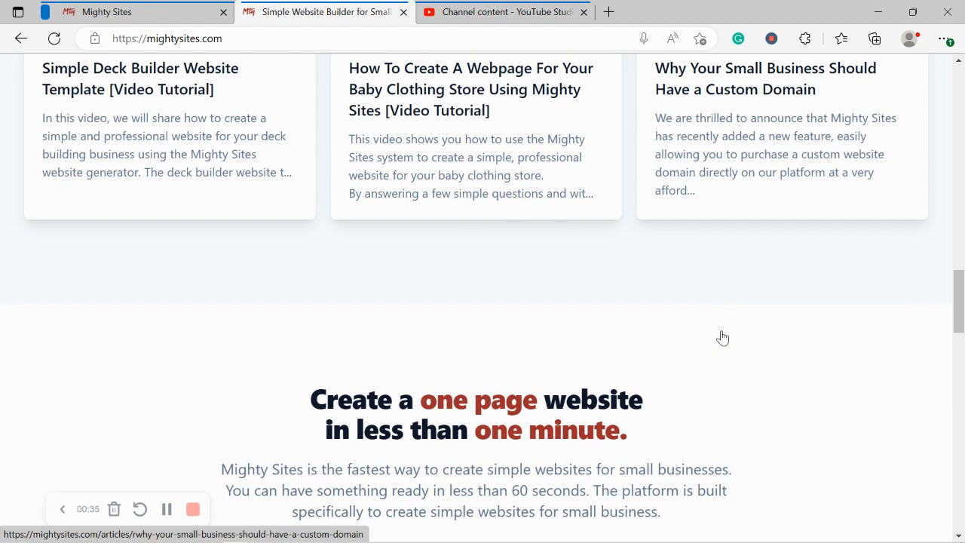
scroll(723, 337, "down", 2)
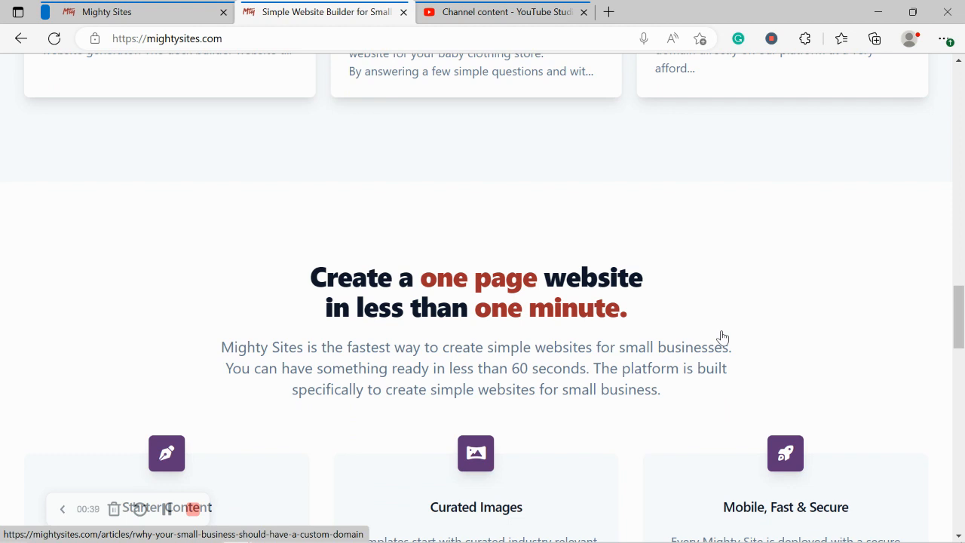
scroll(722, 337, "down", 2)
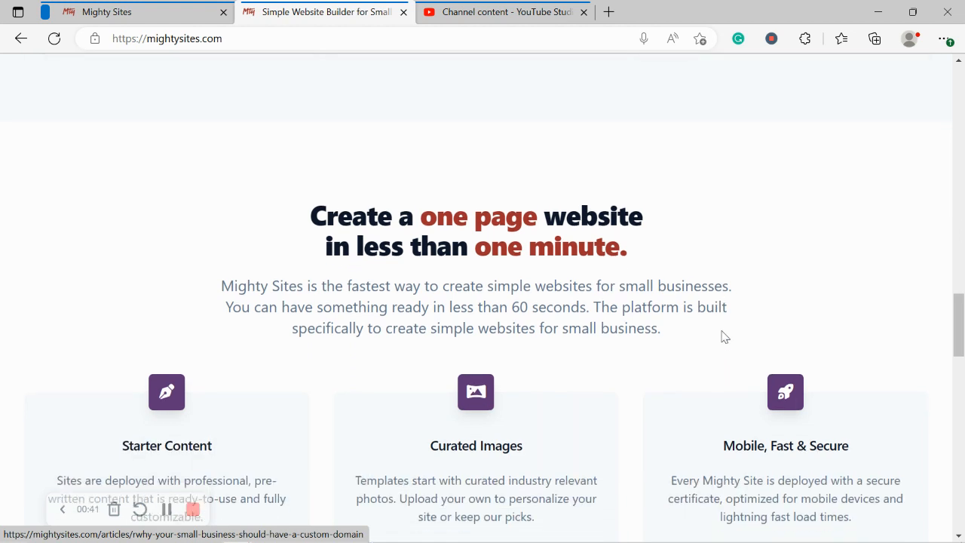
left_click(173, 10)
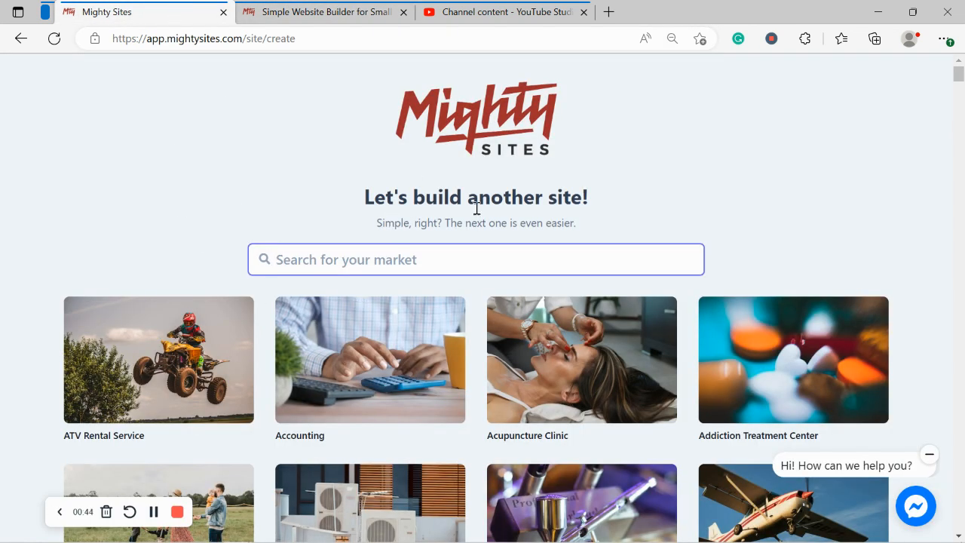
Step: Search the markets for 'burger' and choose the Burger Food Truck template
left_click(201, 159)
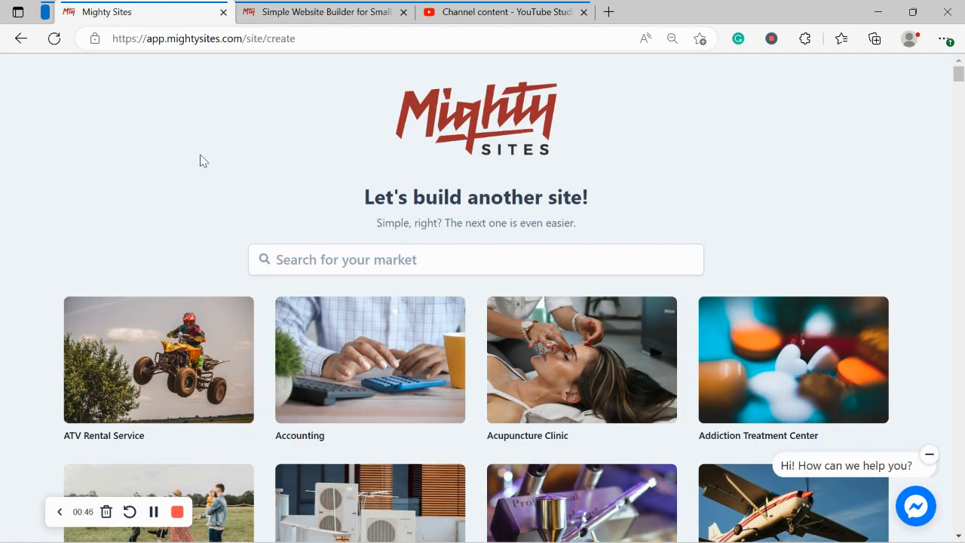
scroll(201, 159, "down", 2)
scroll(201, 160, "down", 5)
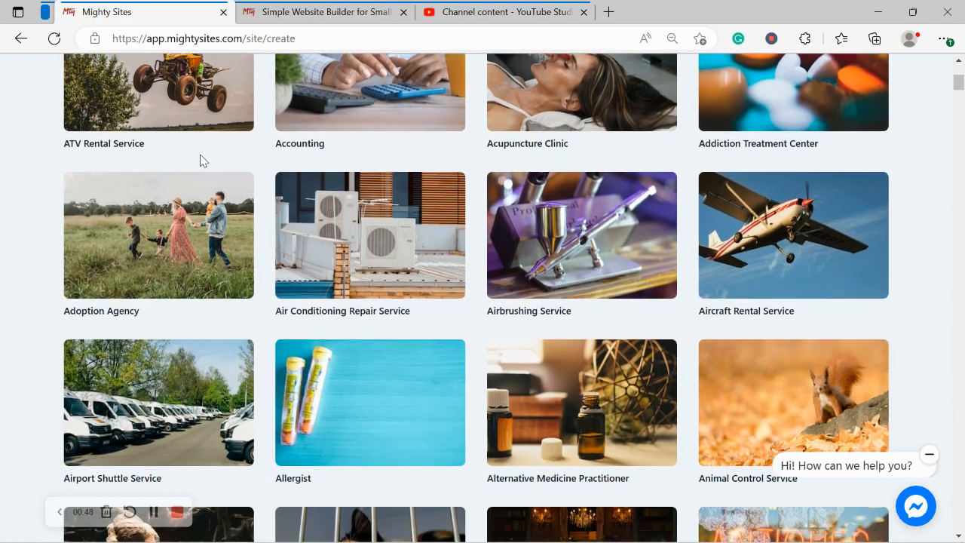
scroll(200, 160, "down", 2)
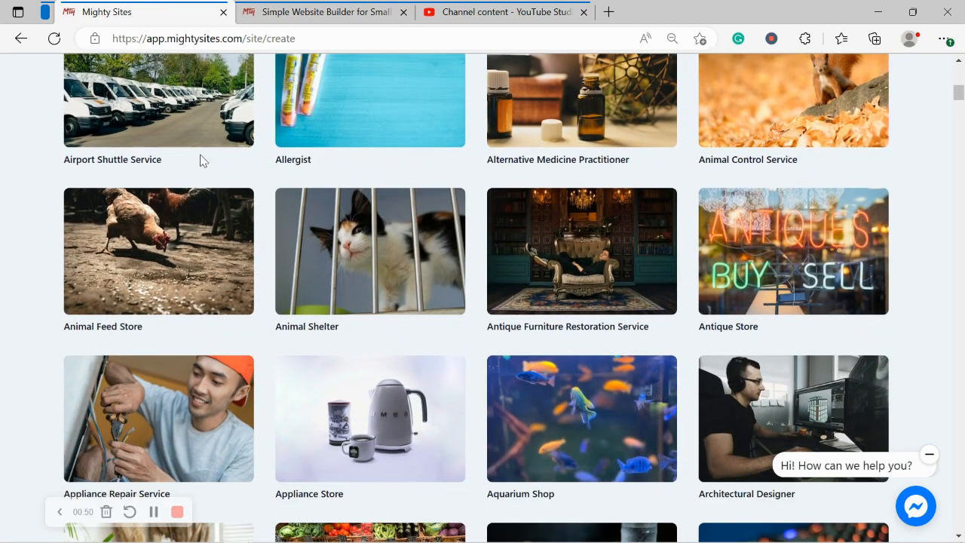
scroll(200, 161, "down", 5)
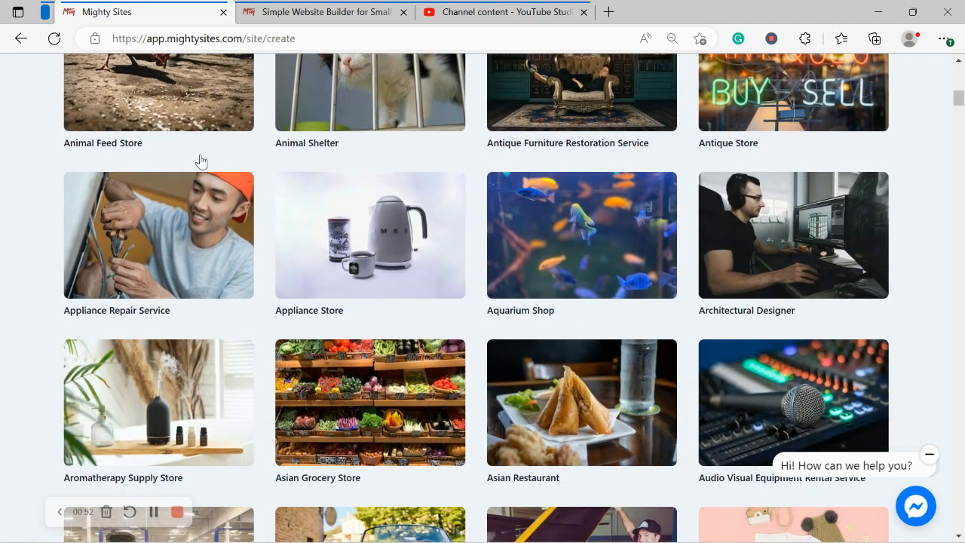
scroll(200, 160, "down", 2)
scroll(201, 160, "up", 3)
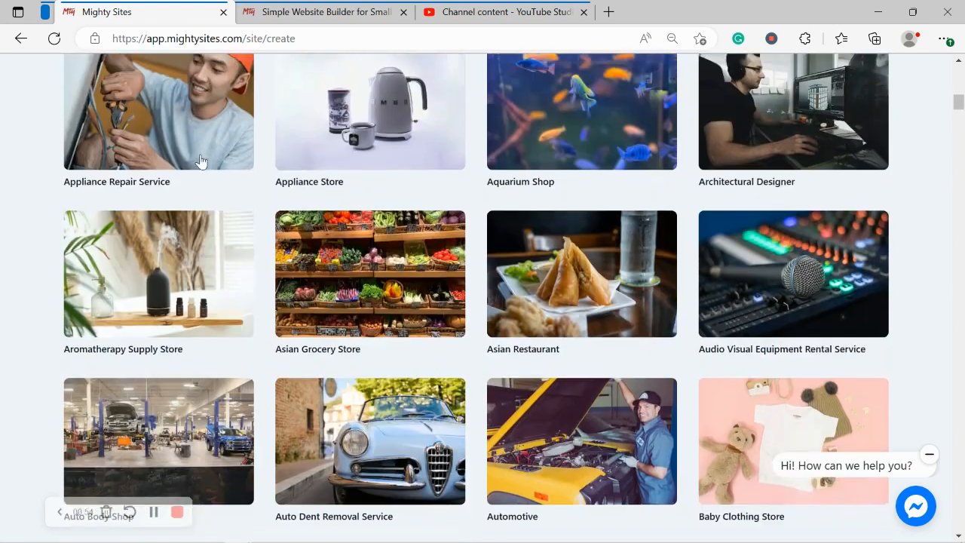
scroll(201, 160, "up", 6)
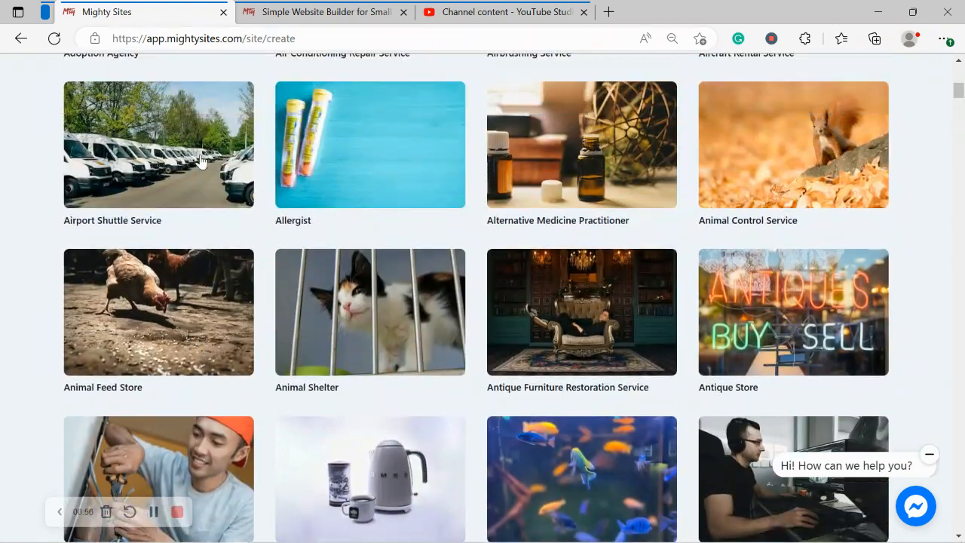
scroll(201, 160, "up", 5)
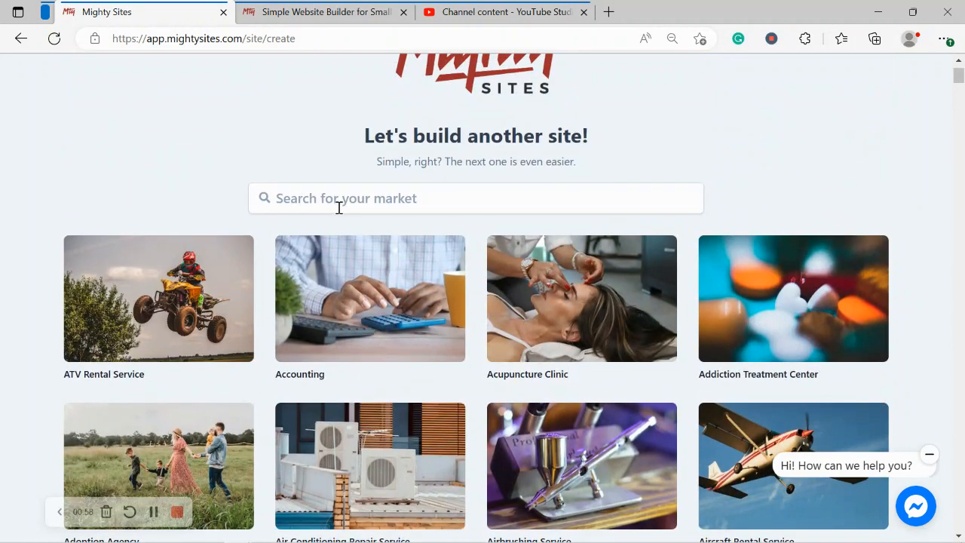
left_click(339, 208)
type("burger")
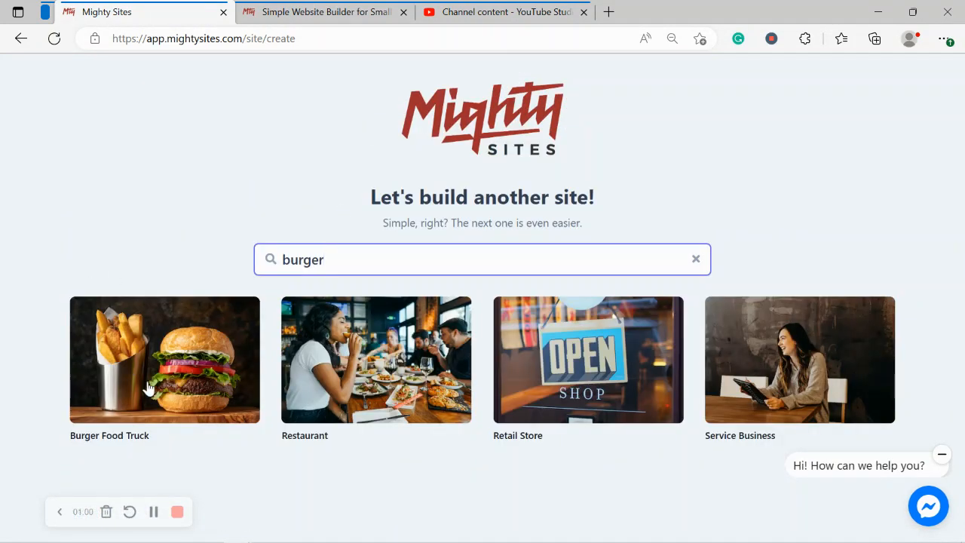
left_click(117, 413)
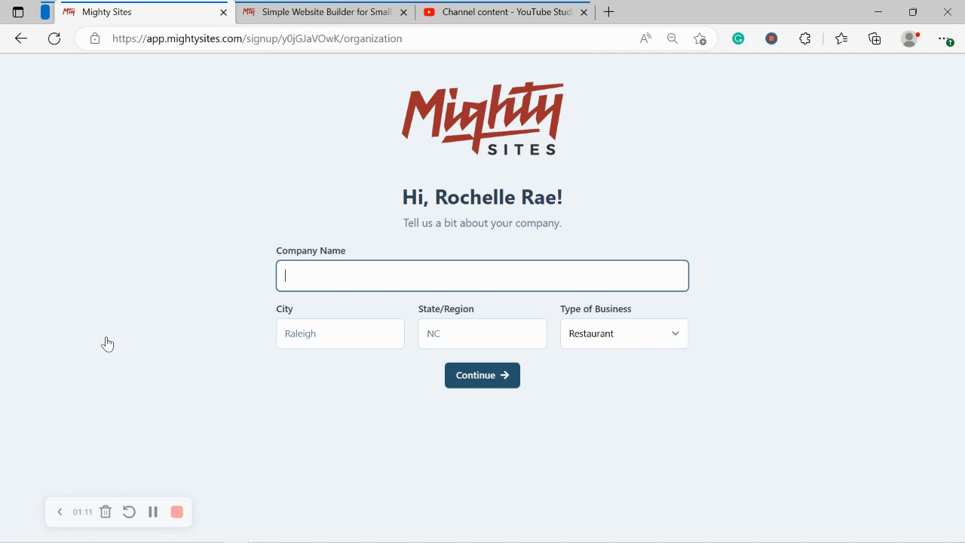
Step: Enter the company name Rochelle's Delicious Burgers
key("Caps_Lock")
type("Roc")
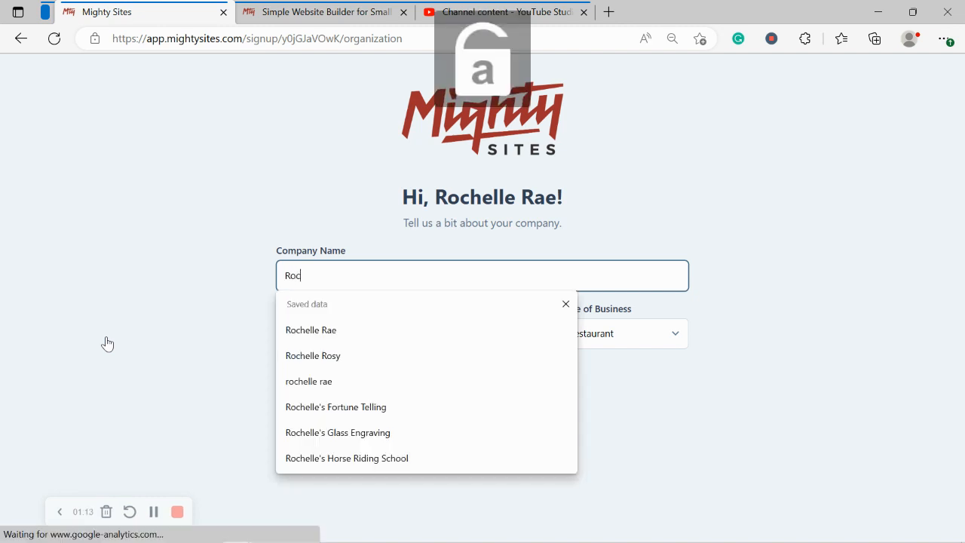
type("helle's Delicious Book")
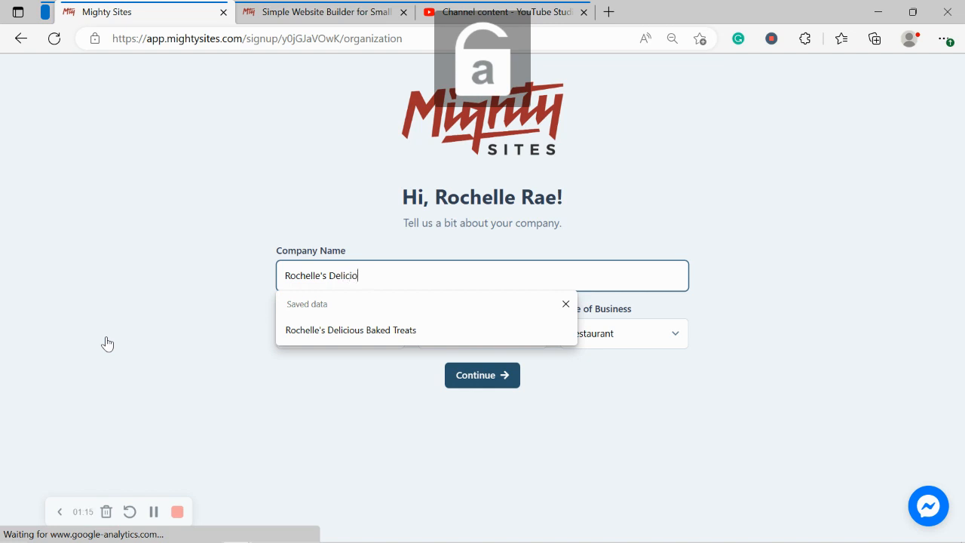
key("BackSpace")
key("BackSpace")
key("BackSpace")
type("urgers")
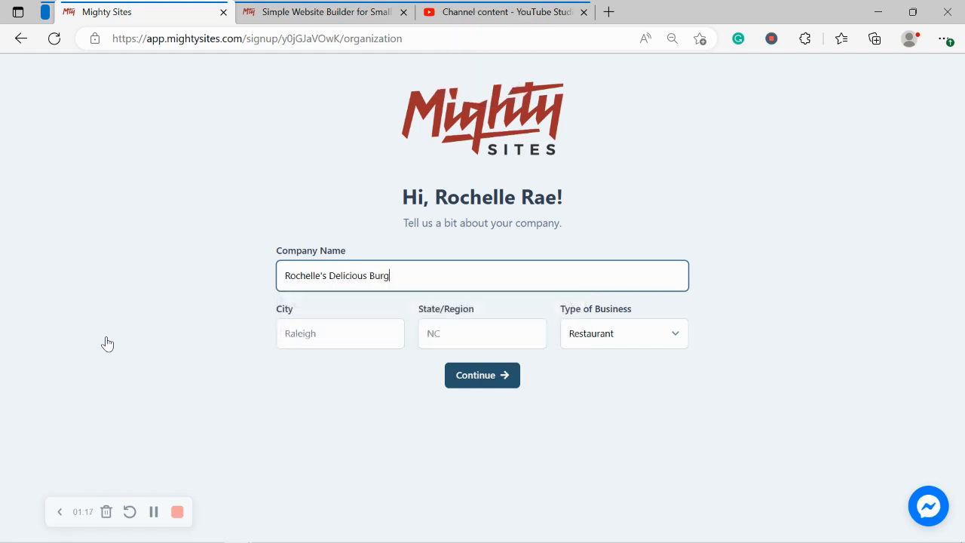
Step: Set the city to Denver, state to Colorado, and business type to Restaurant
left_click(317, 343)
type("Denver")
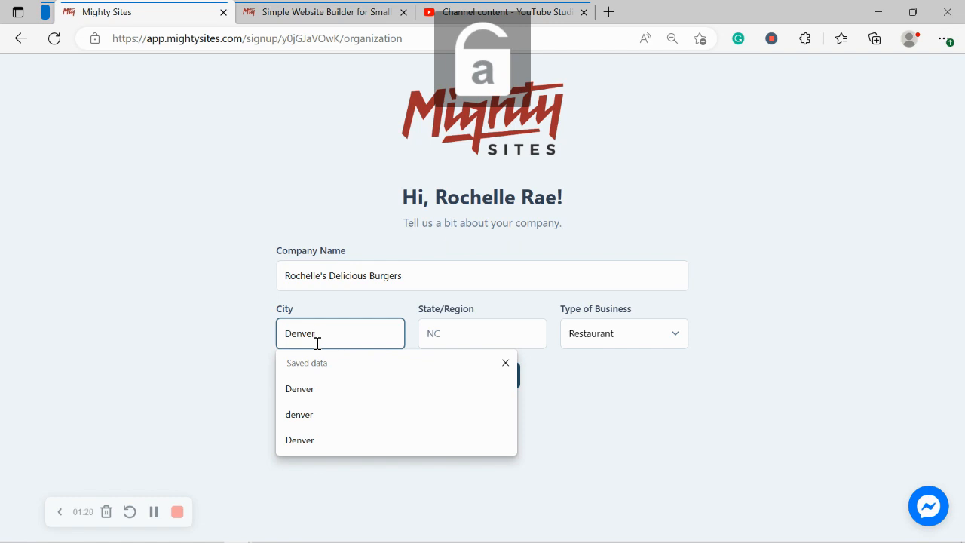
left_click(487, 341)
type("Colorado")
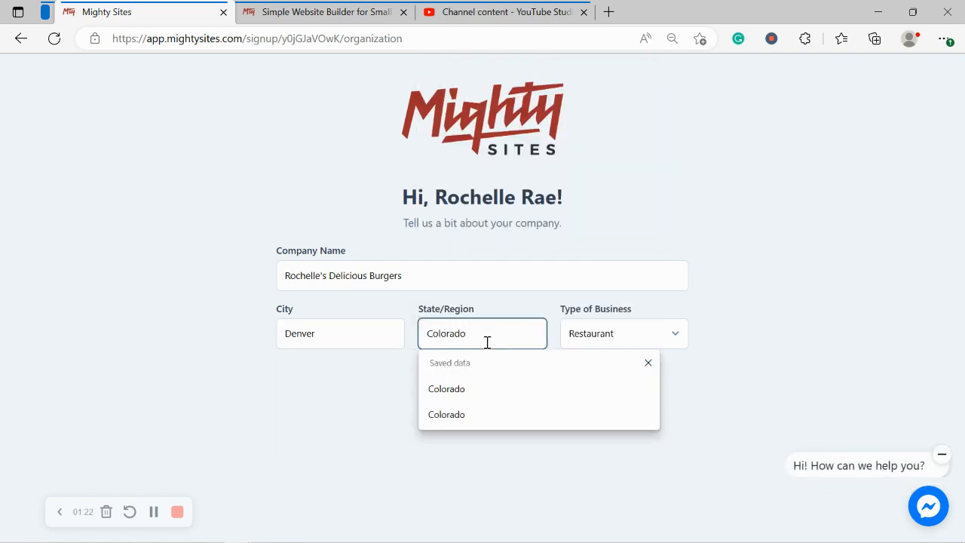
left_click(802, 223)
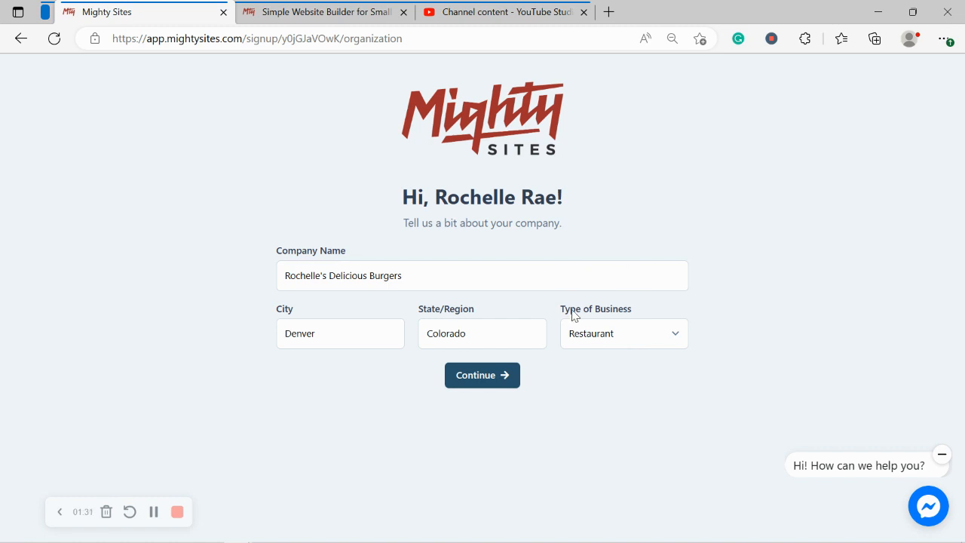
left_click(622, 338)
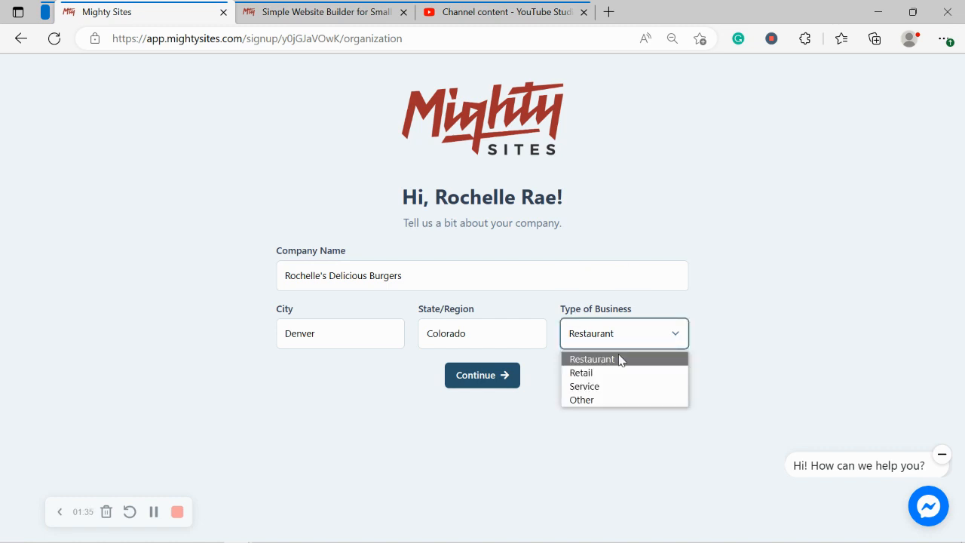
left_click(560, 401)
Step: Submit the company details, then enter the business phone number and e-mail and continue
left_click(468, 379)
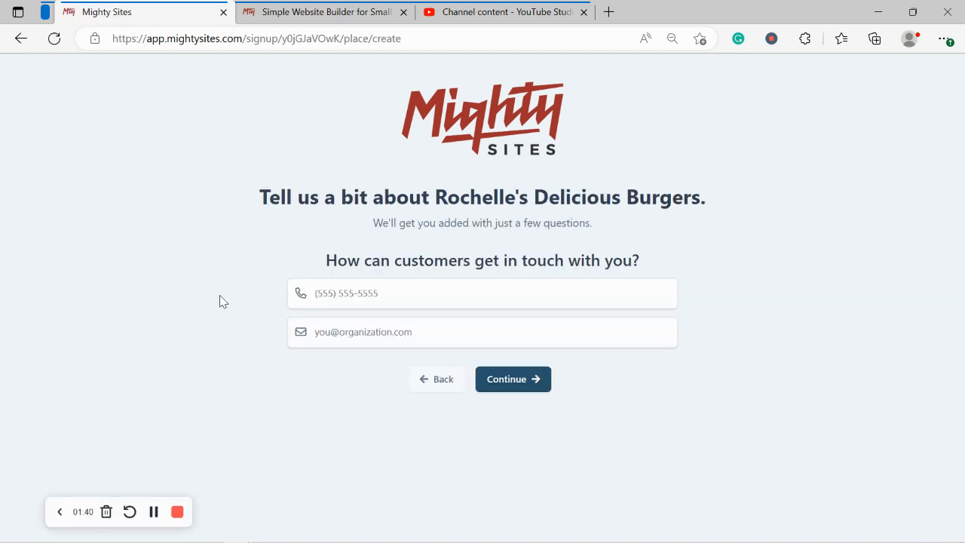
left_click(386, 294)
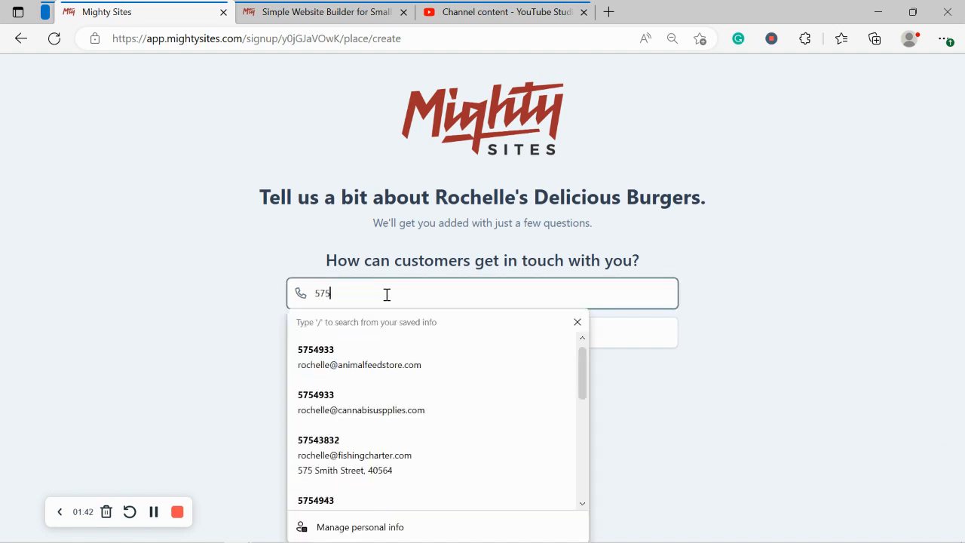
key("BackSpace")
key("BackSpace")
key("BackSpace")
key("BackSpace")
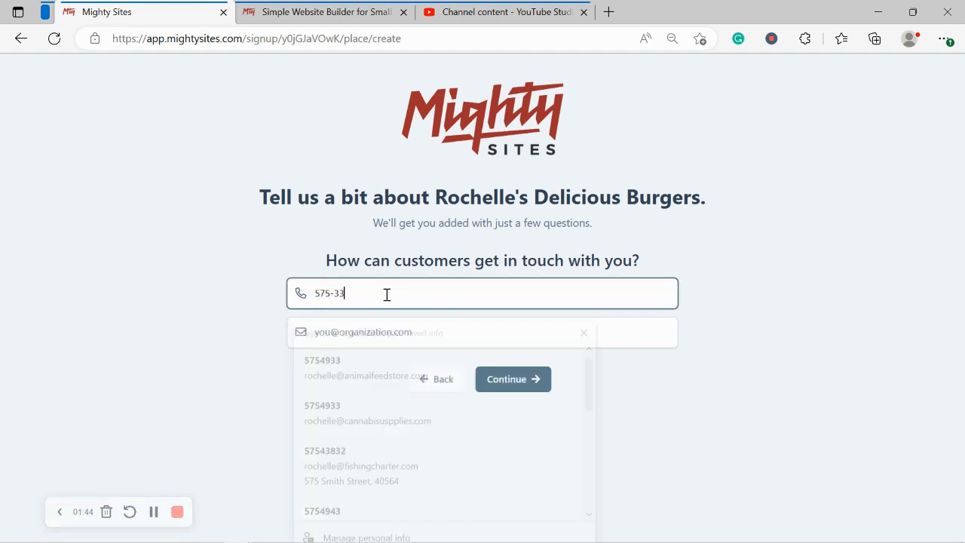
key("BackSpace")
left_click(411, 341)
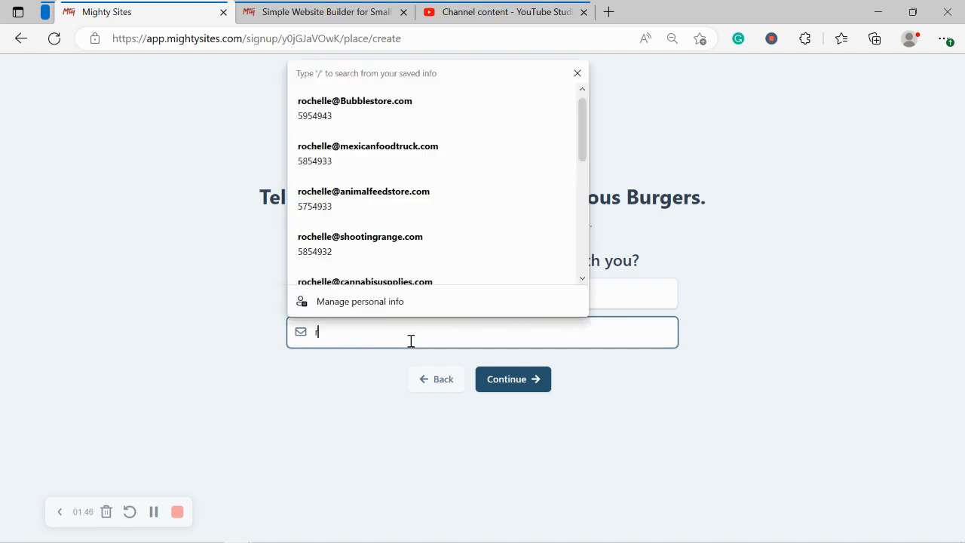
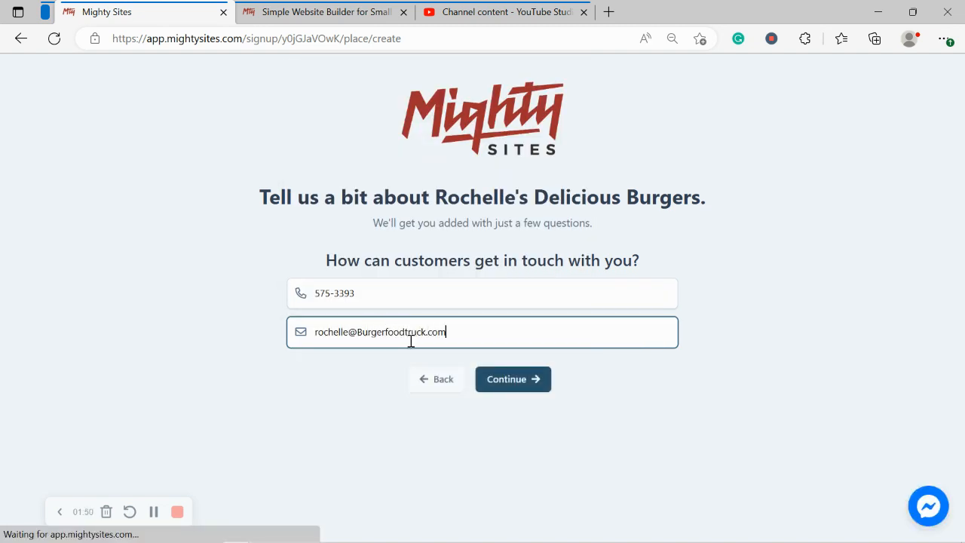
left_click(514, 381)
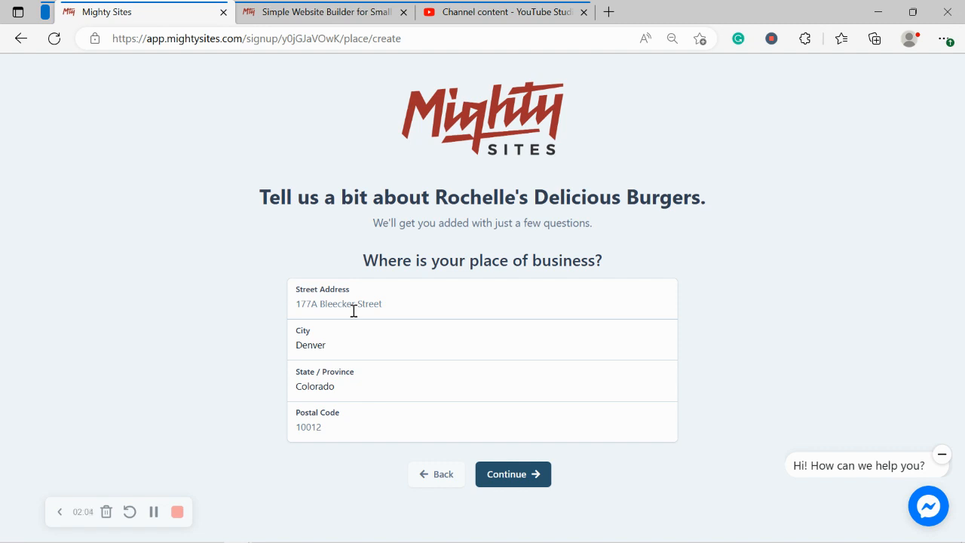
Step: Enter the business street address and postal code, then continue
left_click(354, 311)
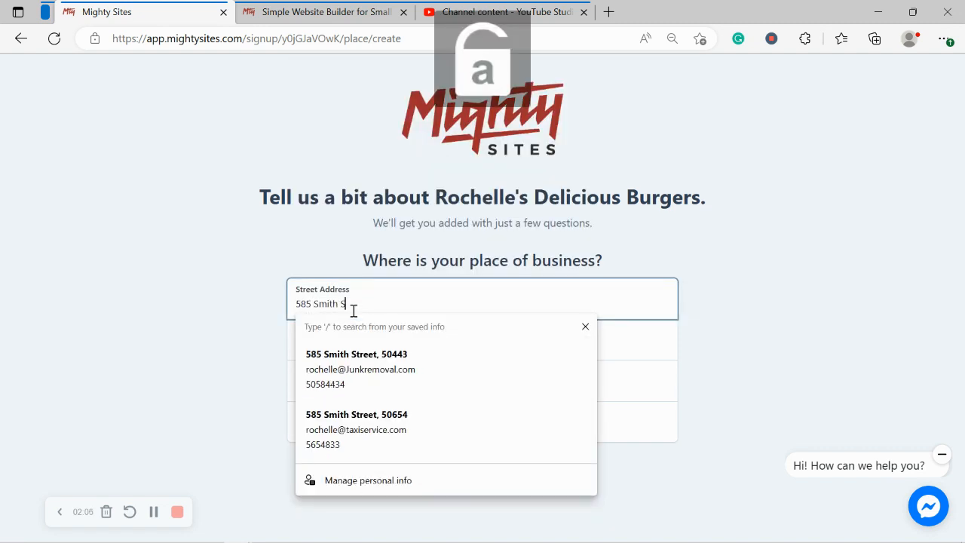
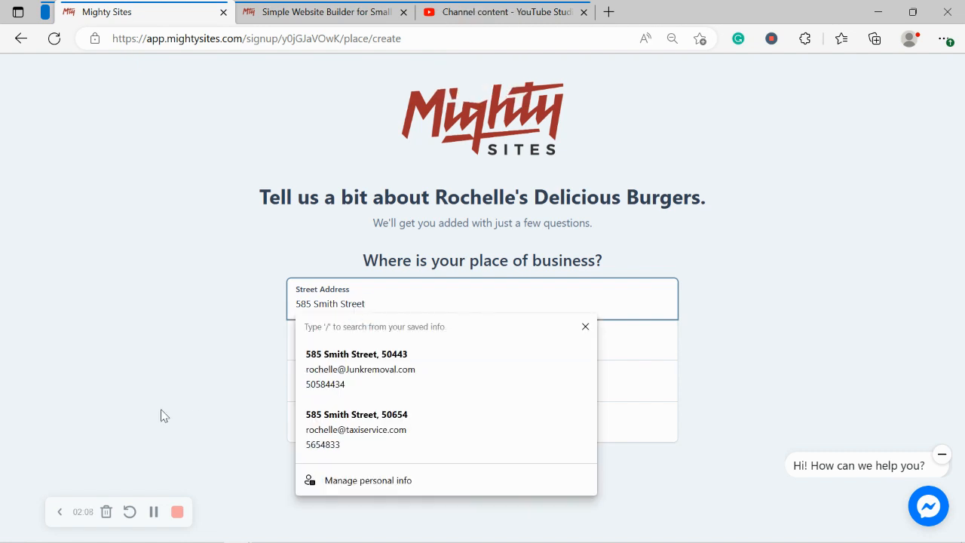
left_click(161, 416)
left_click(303, 426)
type("40594")
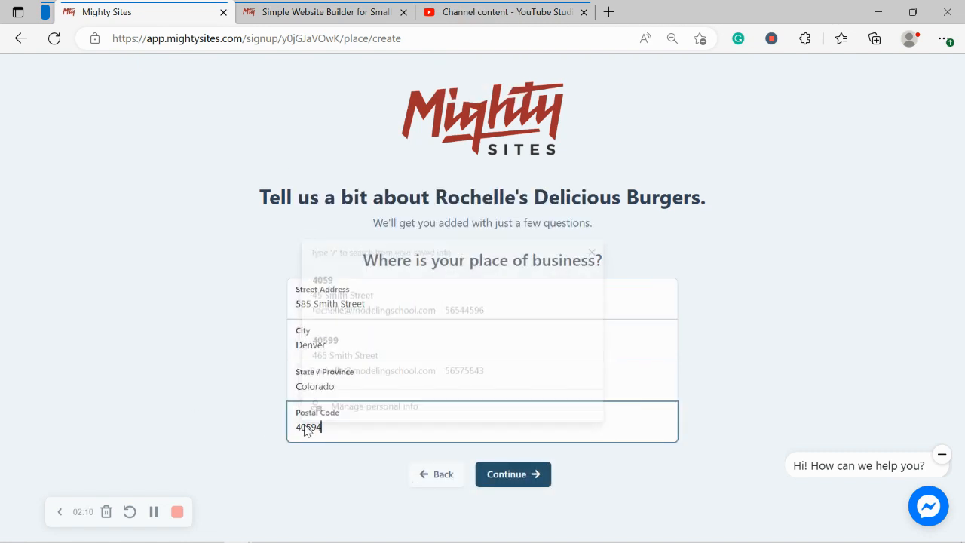
left_click(519, 475)
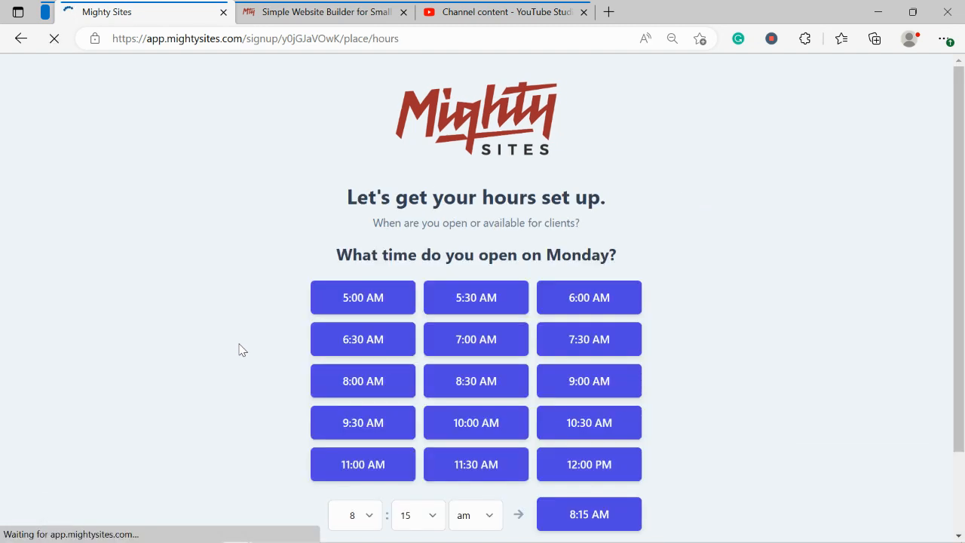
Step: Set opening hours of 10:00 AM to 7:00 PM for Monday through Sunday and confirm
scroll(814, 396, "down", 1)
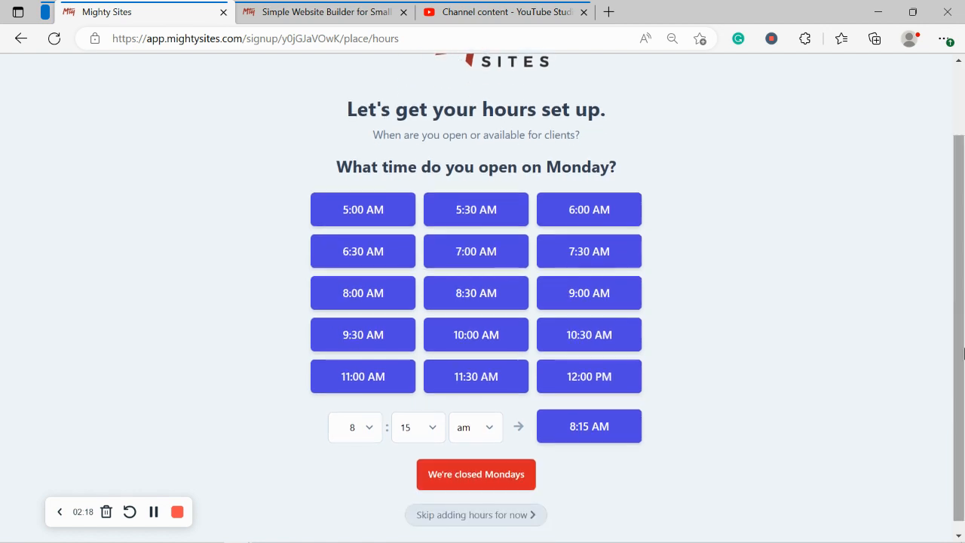
left_click(516, 348)
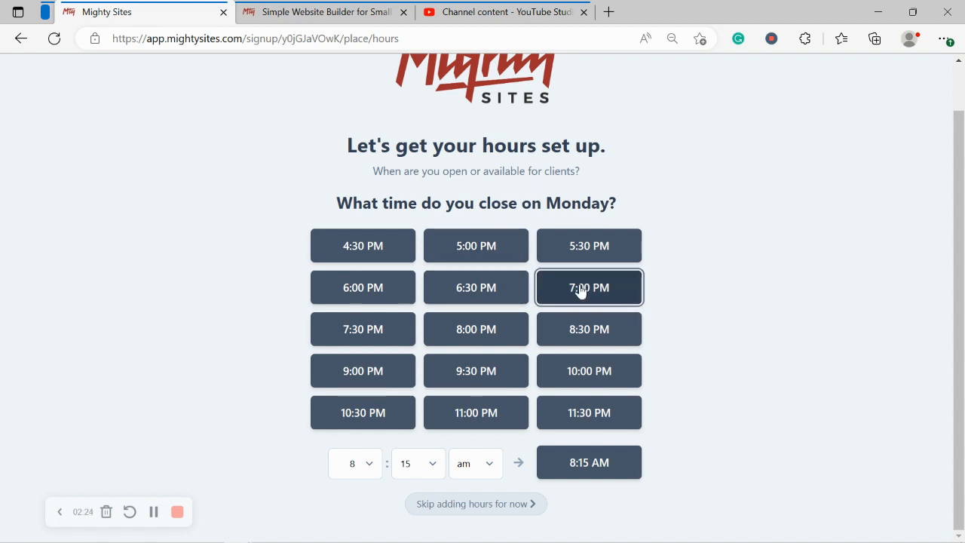
left_click(545, 285)
left_click(461, 286)
left_click(472, 311)
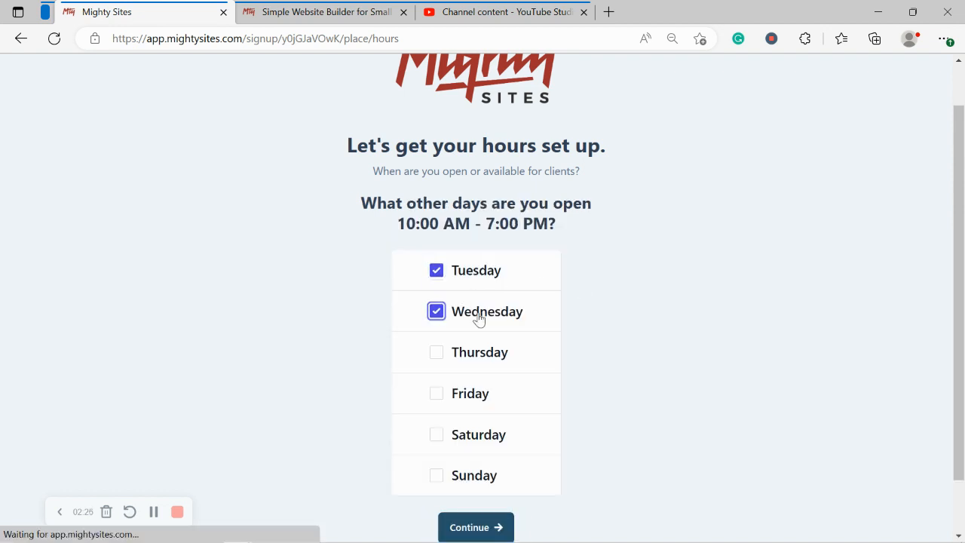
left_click(483, 355)
left_click(483, 411)
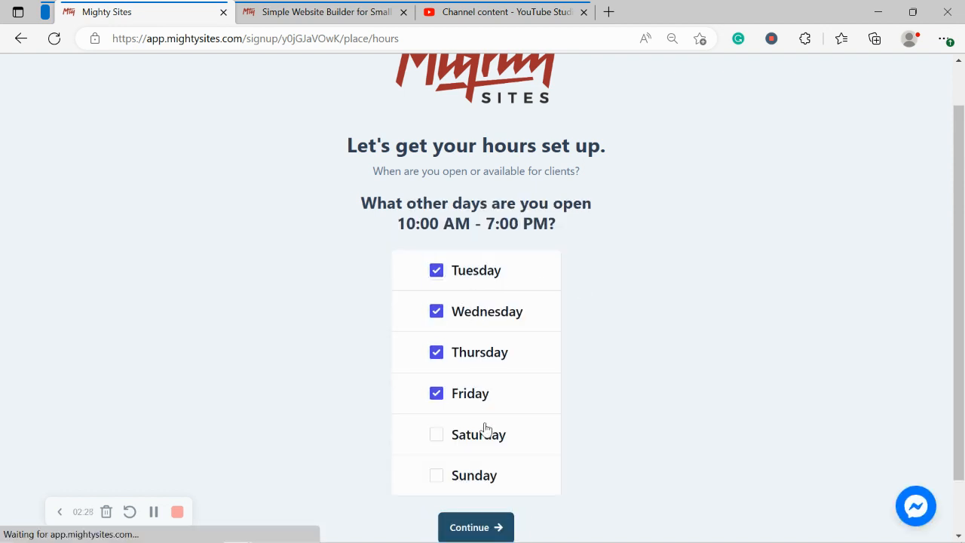
left_click(487, 432)
left_click(442, 473)
scroll(646, 446, "down", 1)
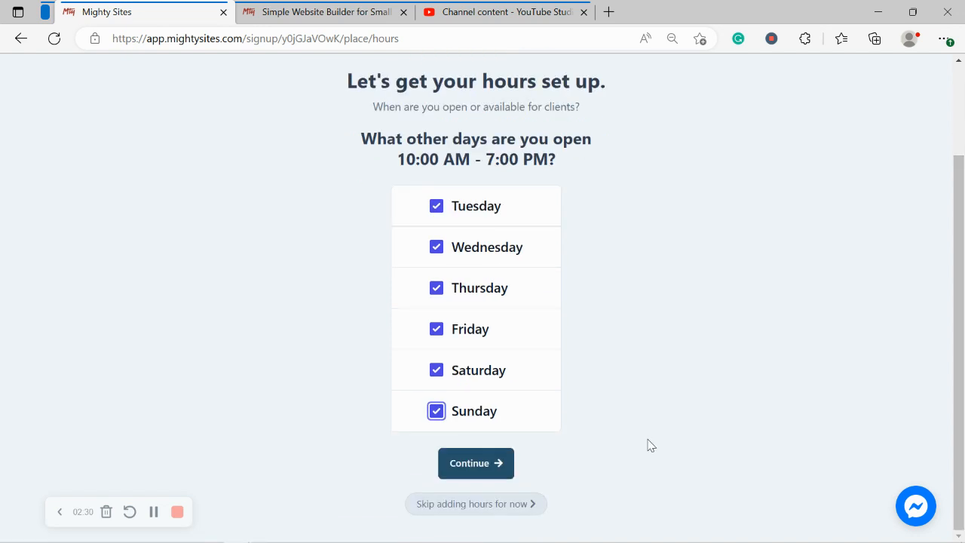
left_click(462, 478)
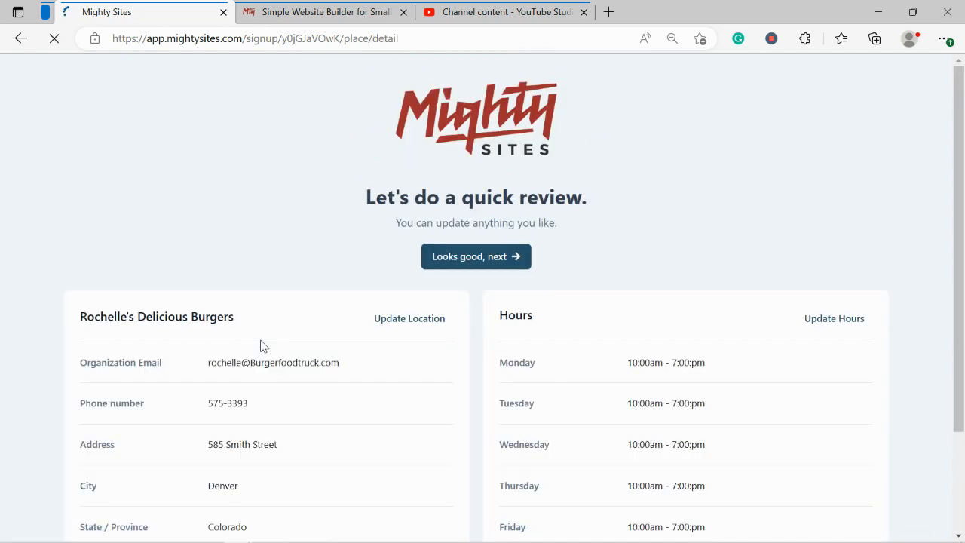
Step: Approve the quick review with 'Looks good, next'
scroll(963, 257, "down", 2)
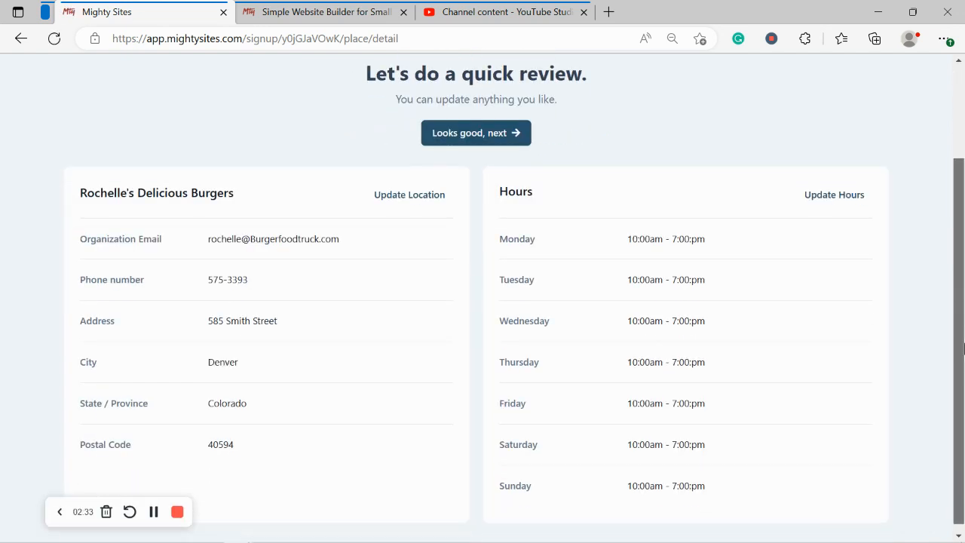
left_click(487, 145)
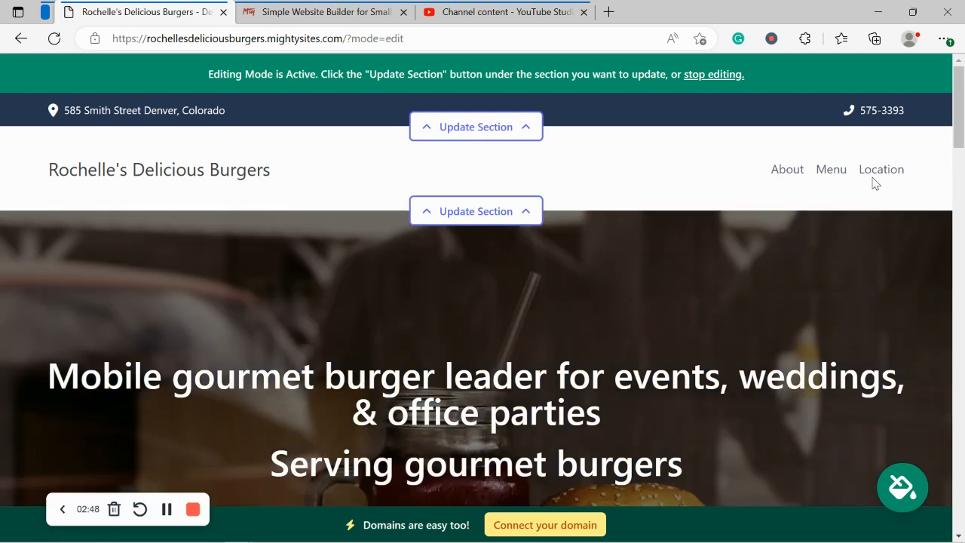
scroll(873, 182, "down", 4)
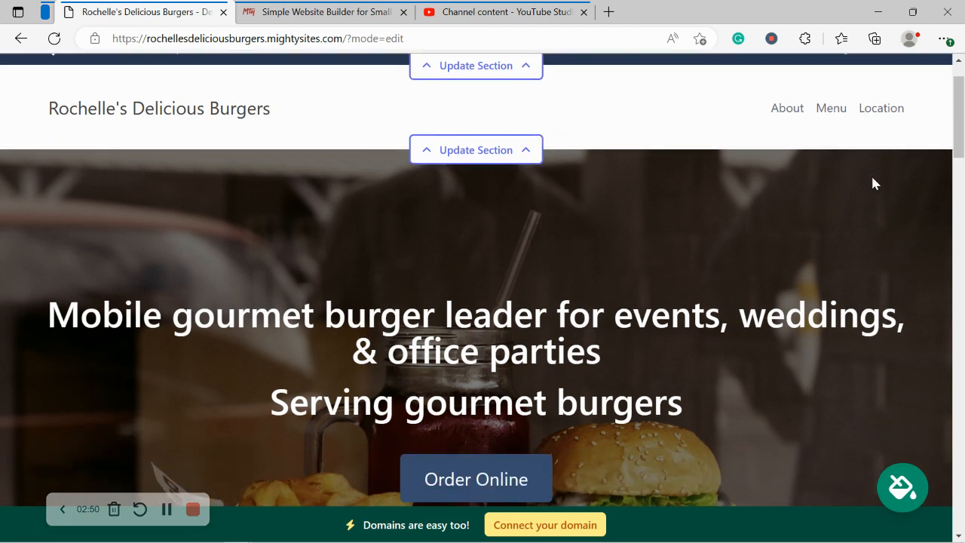
scroll(872, 182, "down", 4)
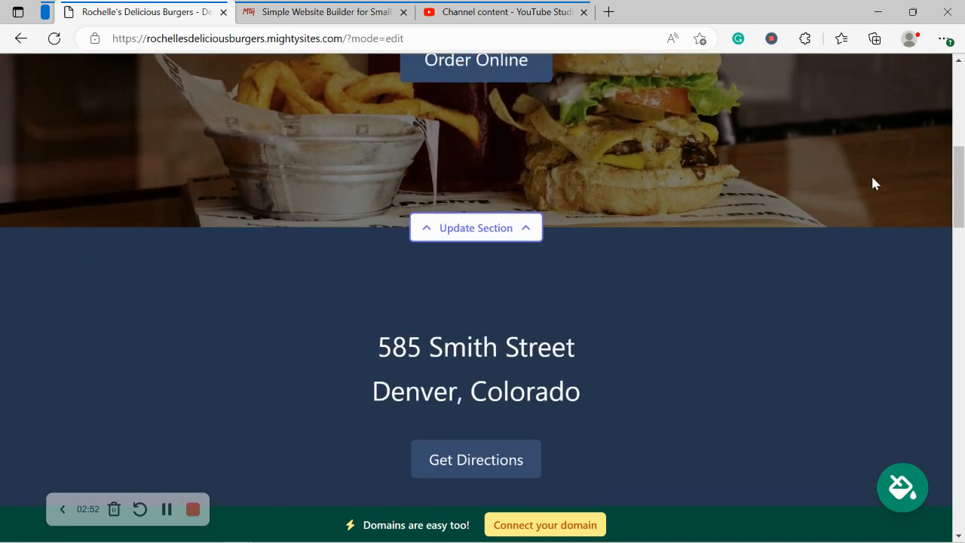
scroll(872, 182, "down", 2)
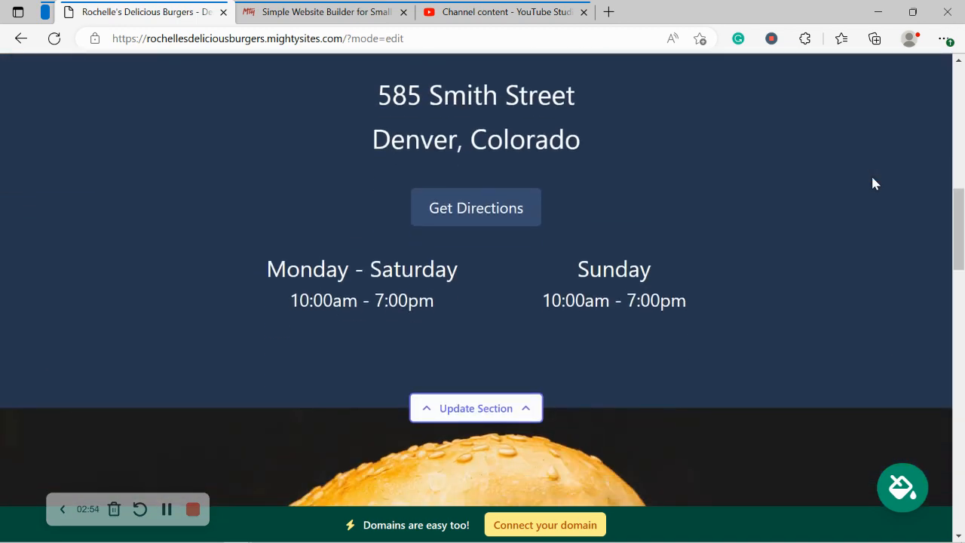
scroll(873, 183, "down", 6)
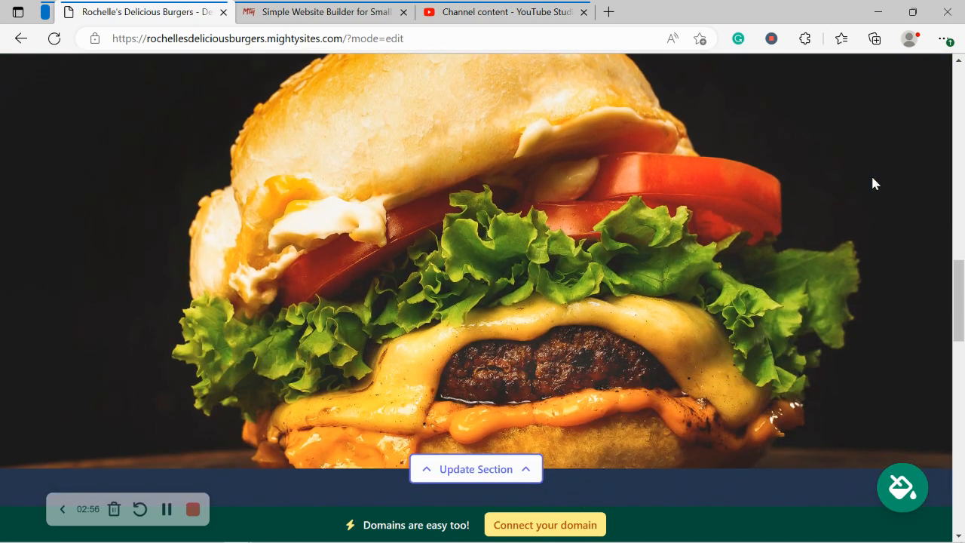
scroll(873, 183, "up", 1)
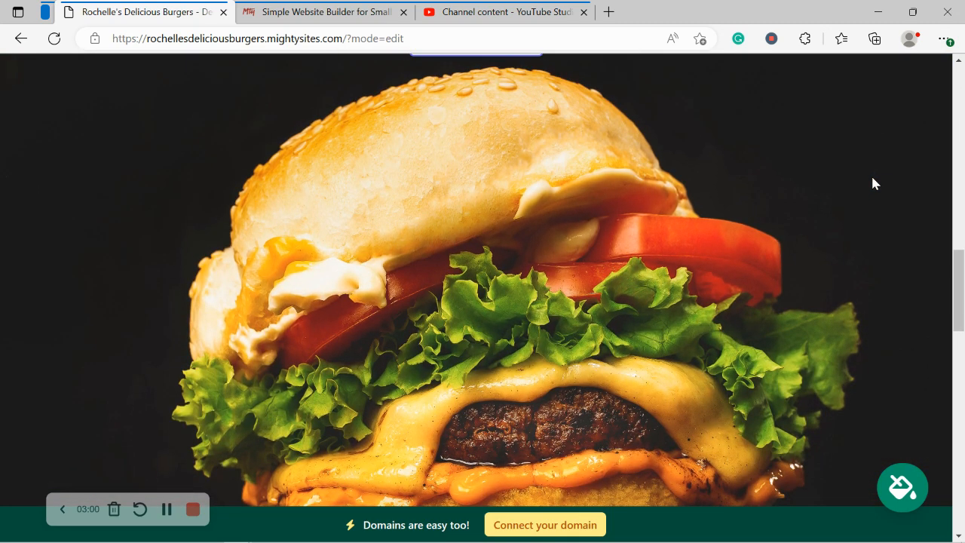
scroll(872, 184, "down", 5)
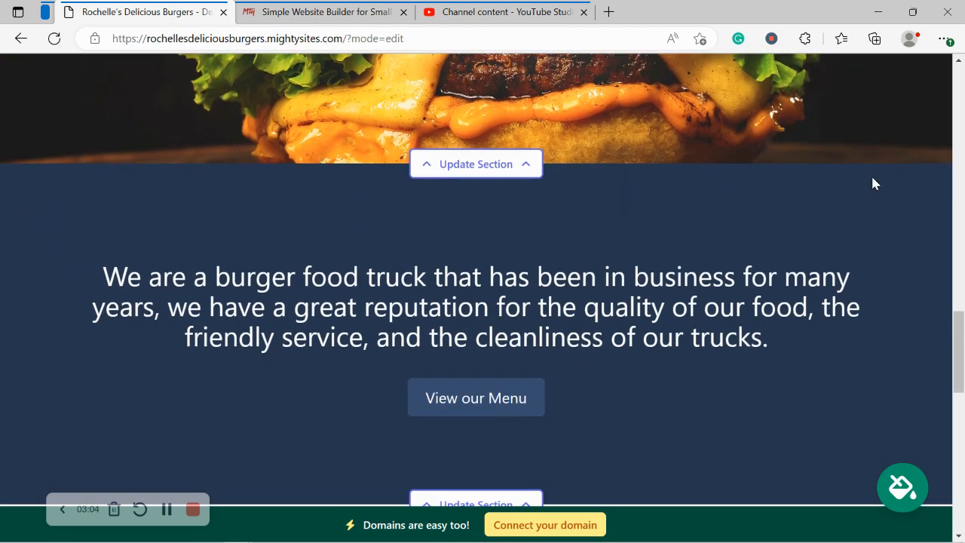
scroll(872, 183, "down", 4)
scroll(872, 183, "down", 4)
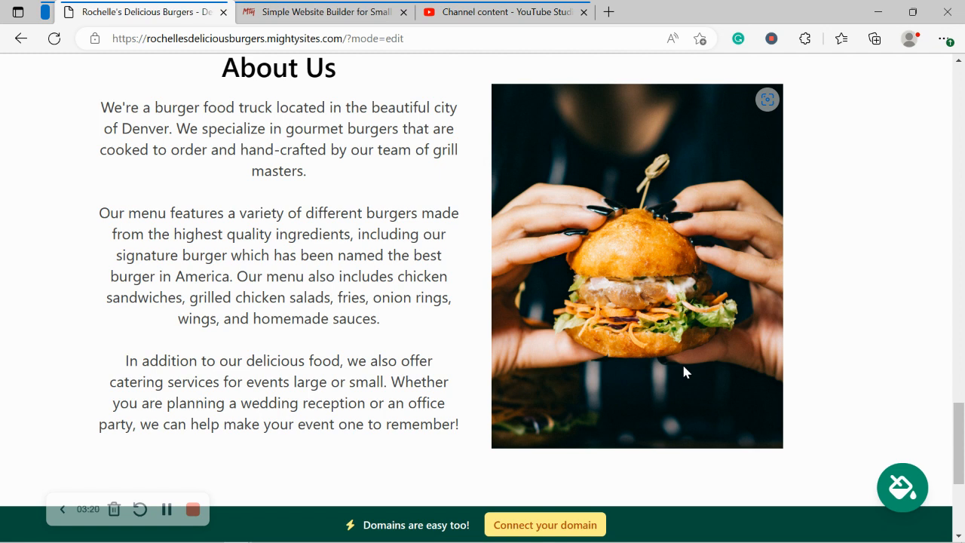
left_click_drag(100, 132, 475, 445)
left_click(341, 471)
scroll(341, 470, "down", 4)
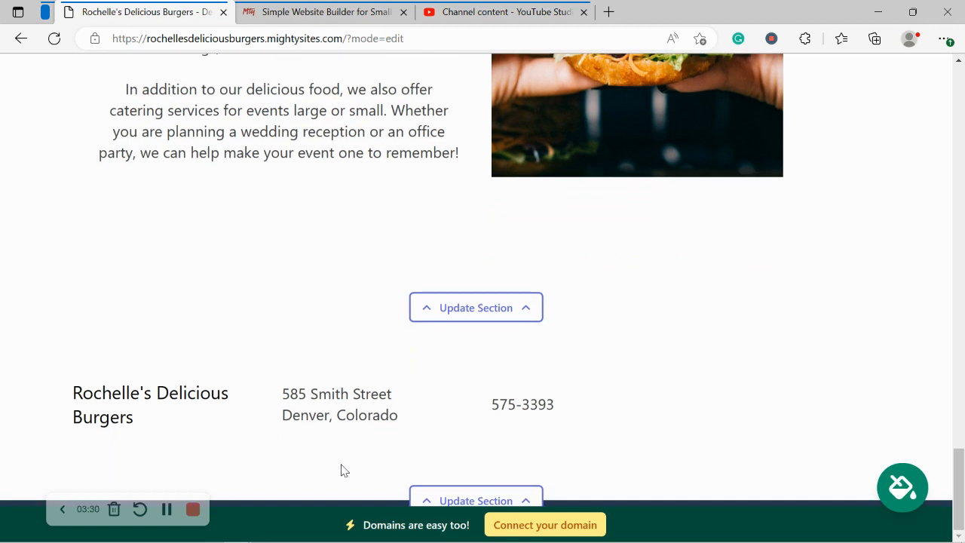
Step: Scroll back up to the header of the burger site in the editor
scroll(341, 469, "up", 4)
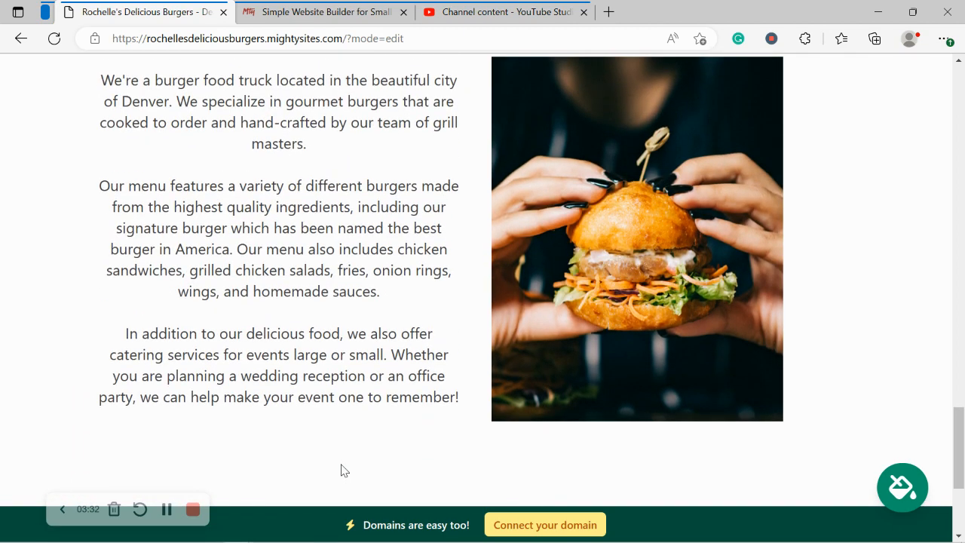
scroll(341, 465, "up", 3)
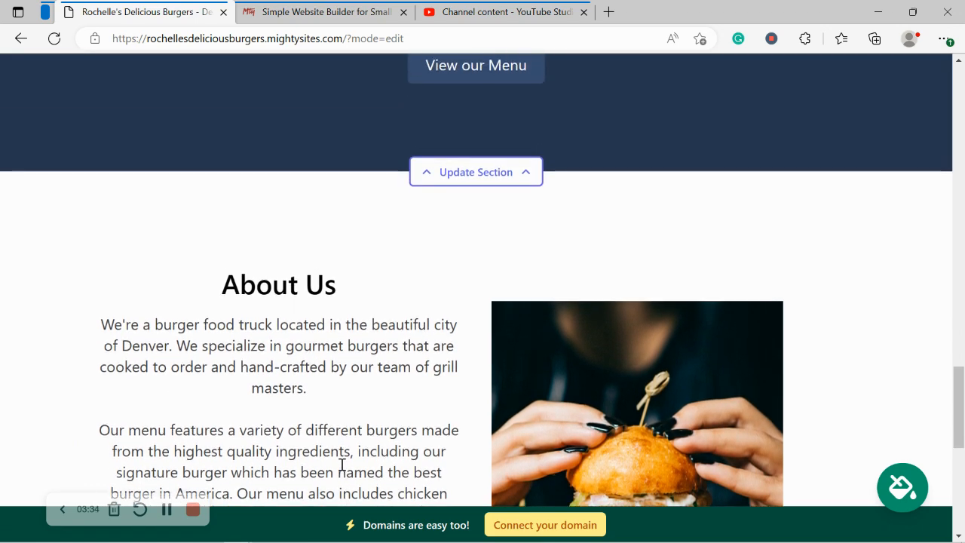
scroll(342, 465, "up", 3)
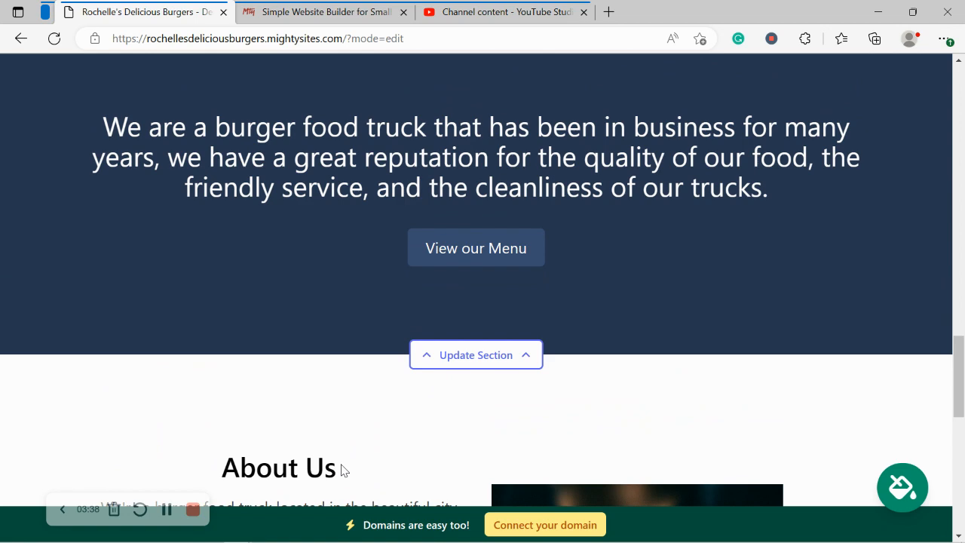
scroll(340, 469, "up", 5)
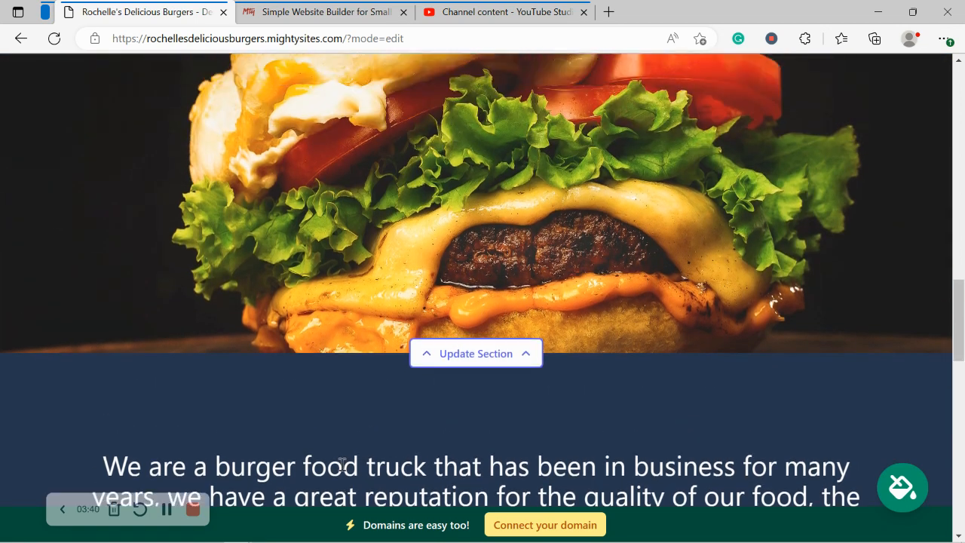
scroll(341, 464, "up", 9)
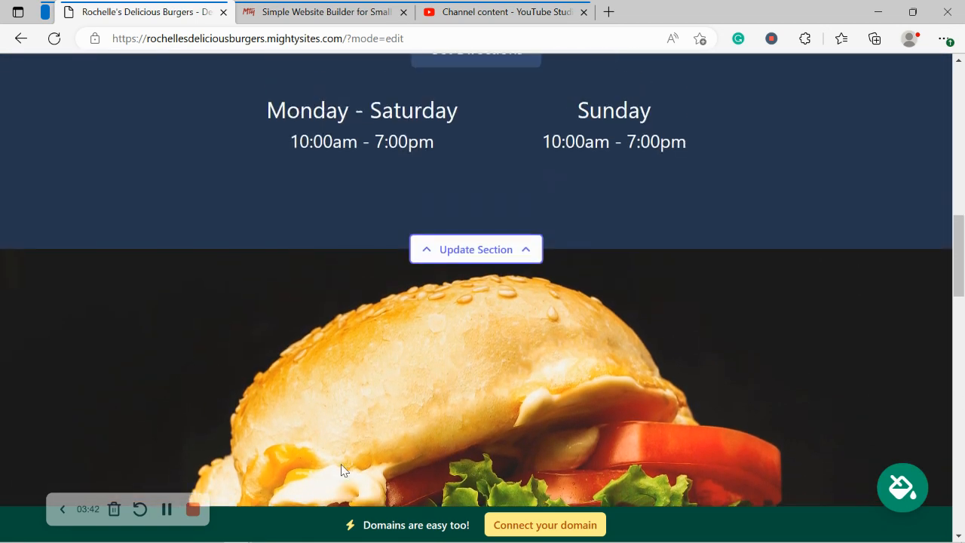
scroll(341, 469, "up", 5)
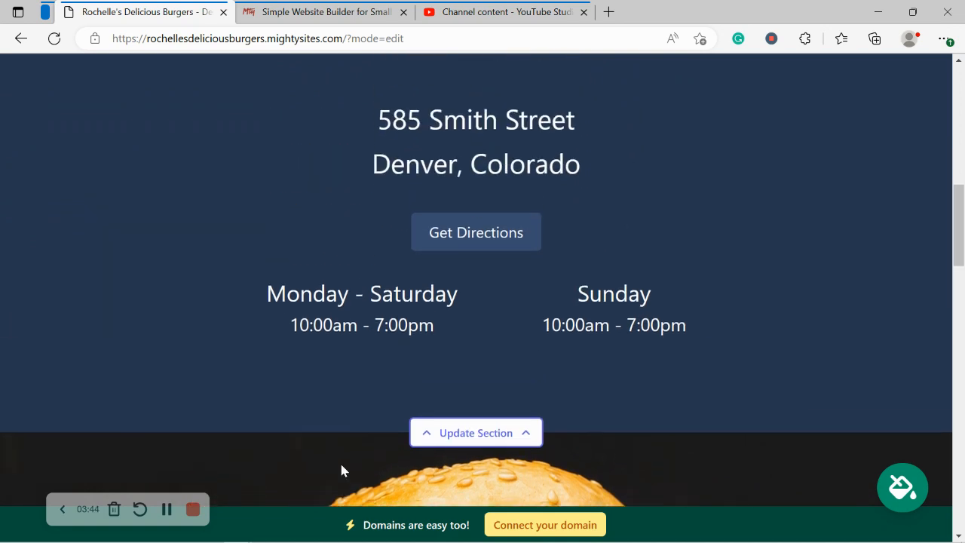
scroll(342, 470, "up", 5)
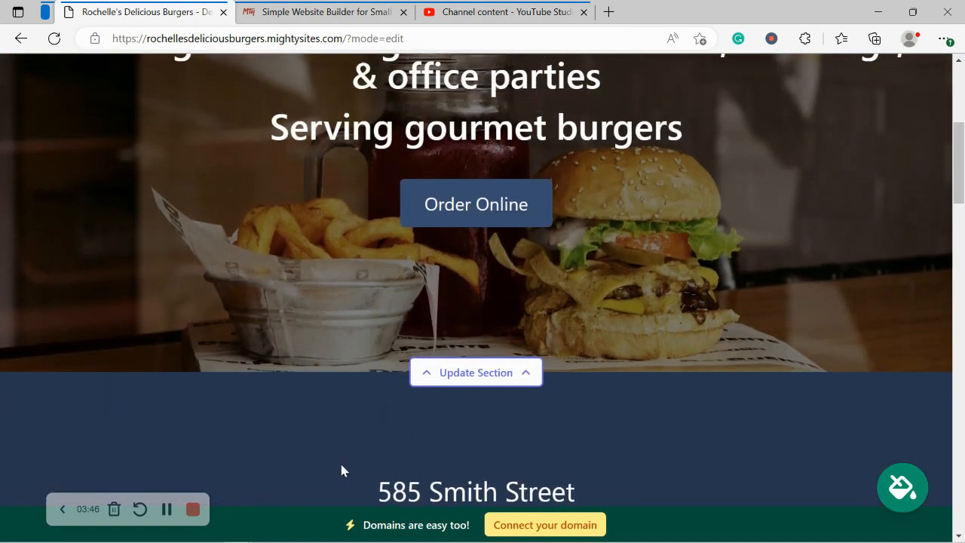
scroll(341, 463, "up", 3)
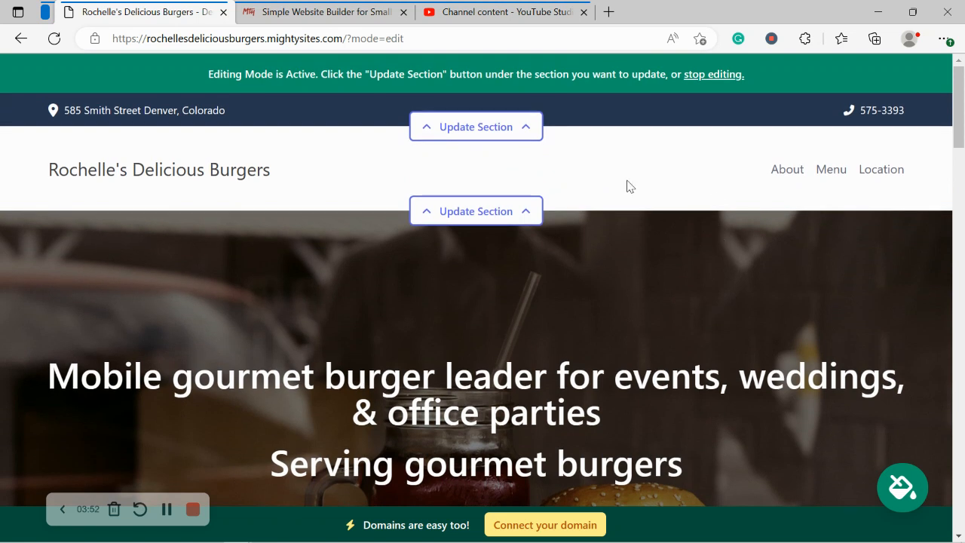
Step: Turn on 'Show email on site' for the top bar and save the location details
left_click(521, 128)
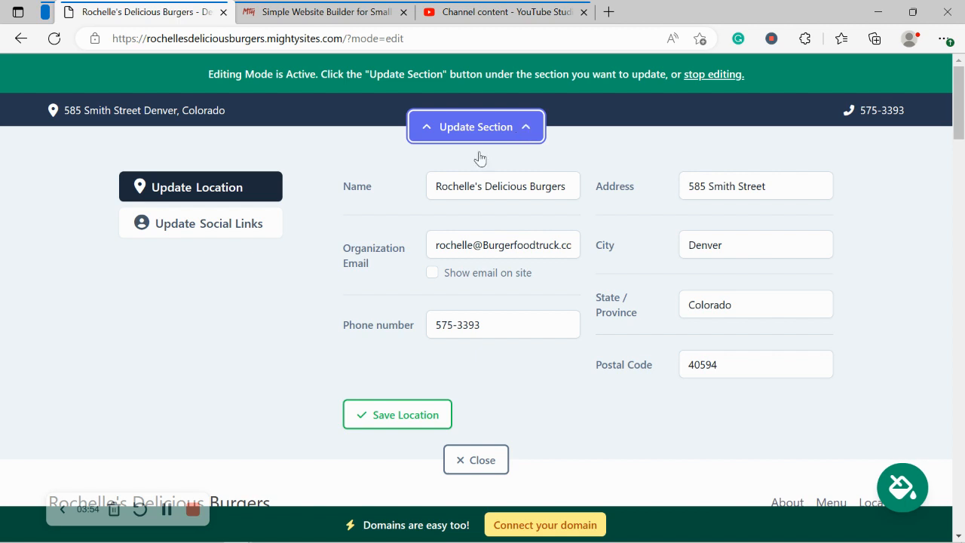
left_click(431, 275)
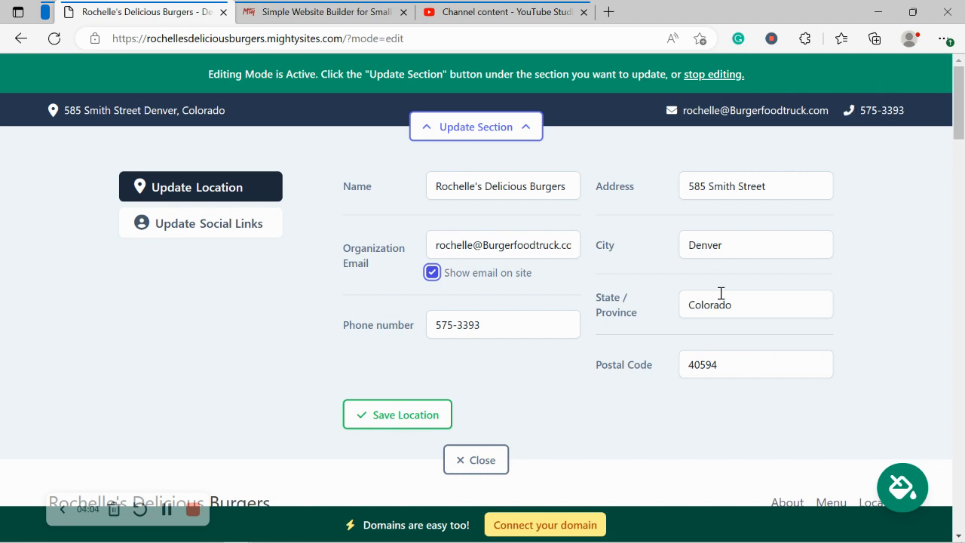
left_click(154, 121)
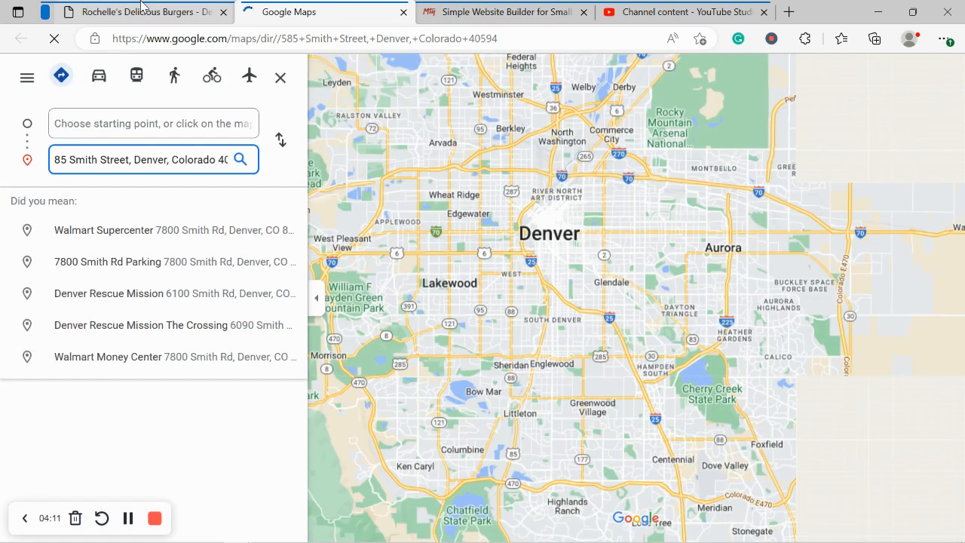
left_click(141, 5)
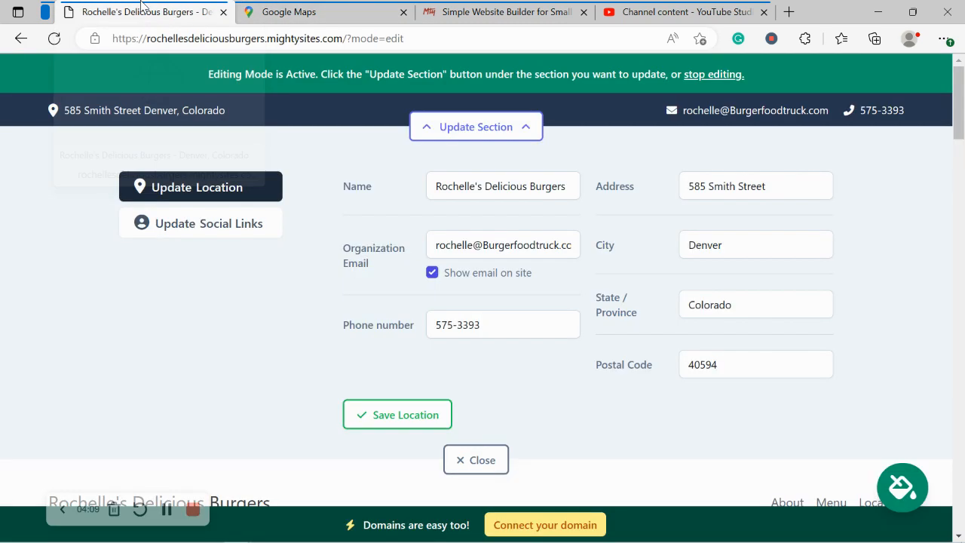
left_click(403, 12)
left_click(399, 417)
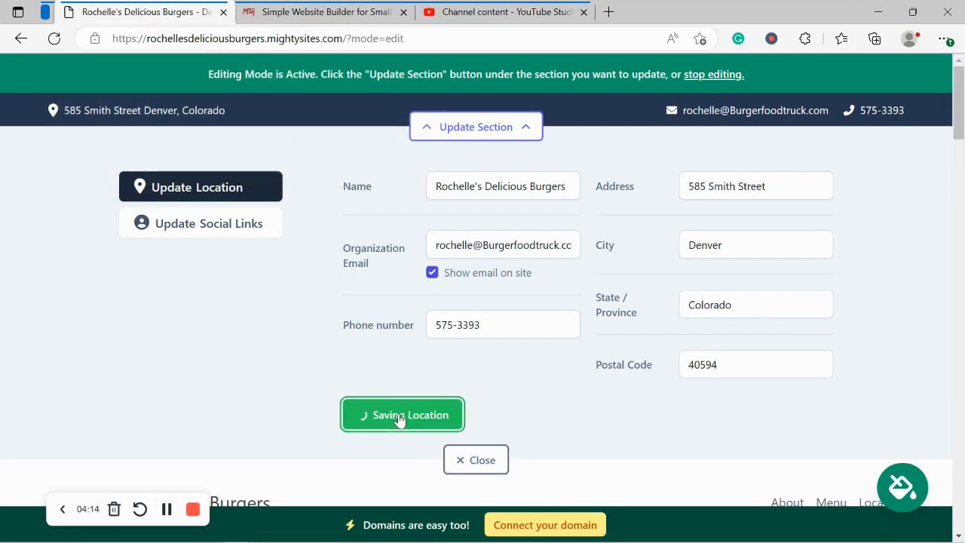
Step: Enter the Instagram and Twitter handles, save the social links, and close the editor
left_click(202, 225)
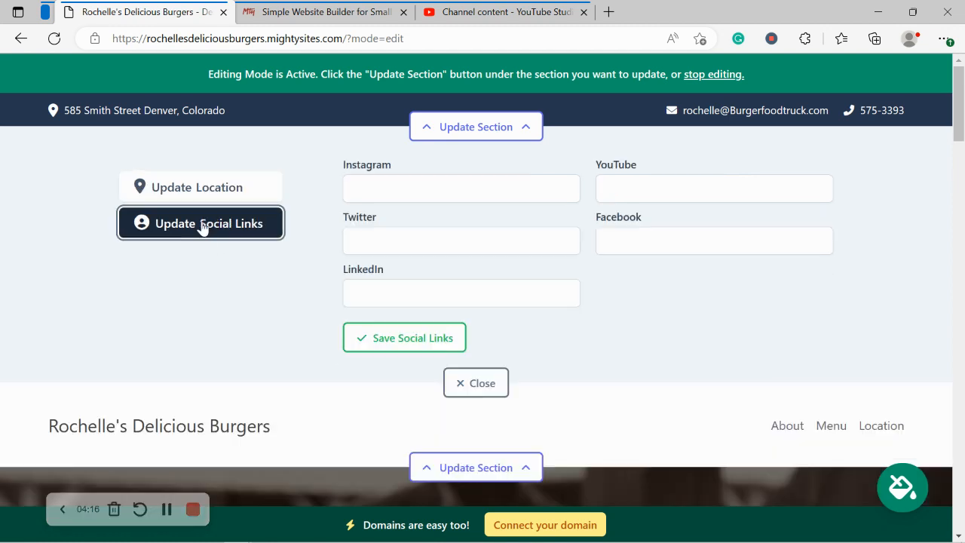
left_click(432, 188)
type("mightysites")
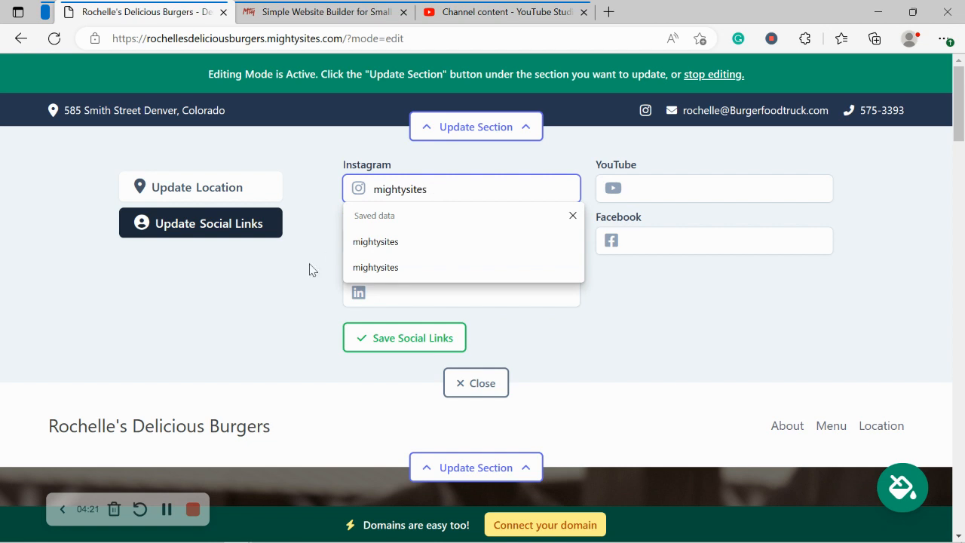
key("Return")
left_click(415, 249)
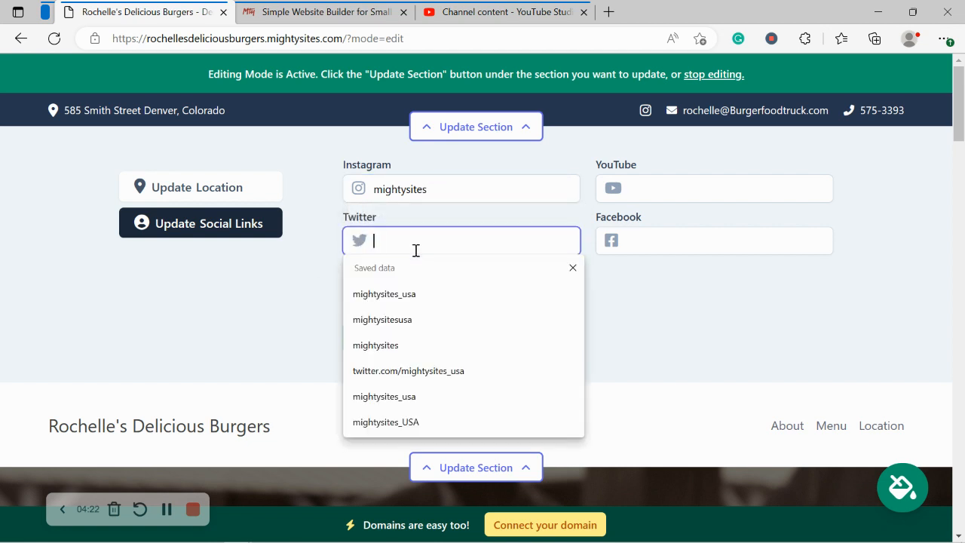
type("mightysites")
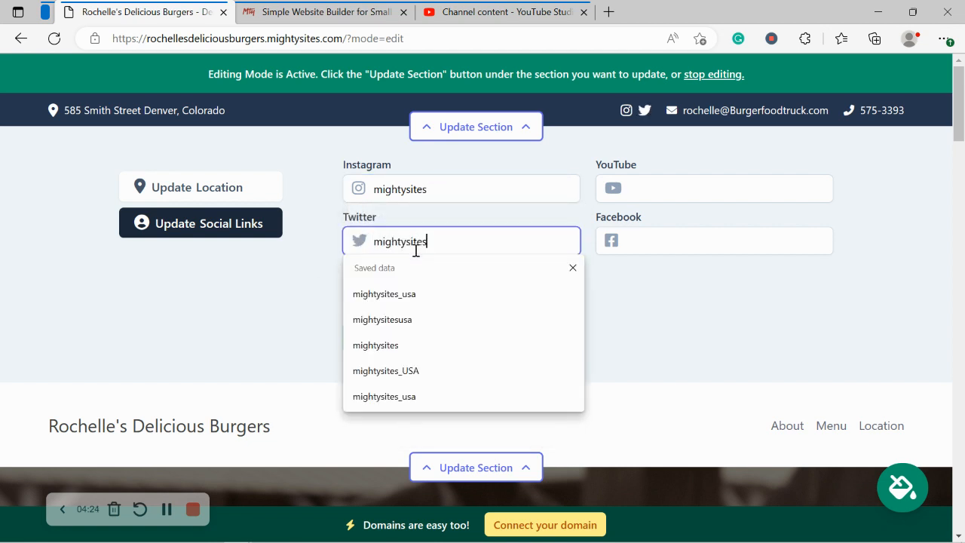
key("Return")
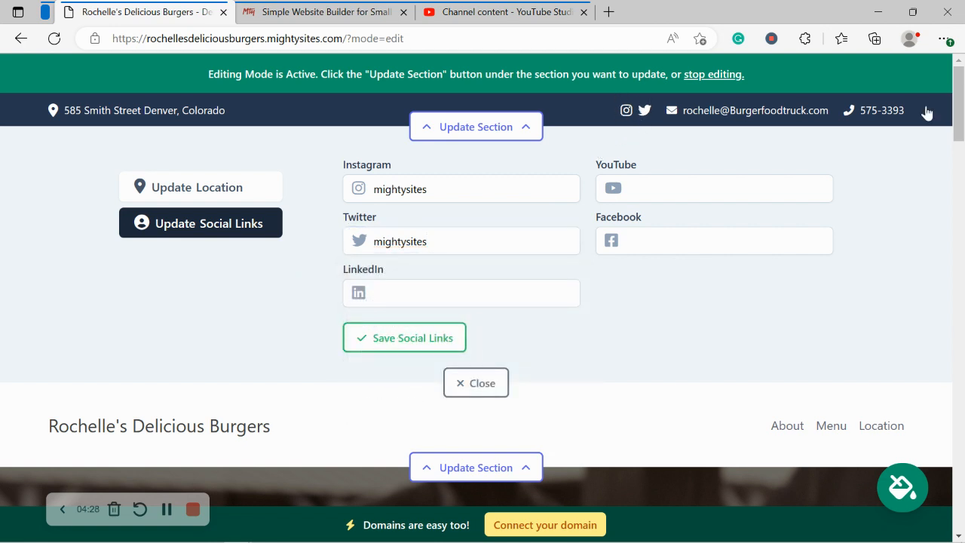
left_click_drag(963, 140, 960, 64)
left_click(436, 345)
left_click(476, 383)
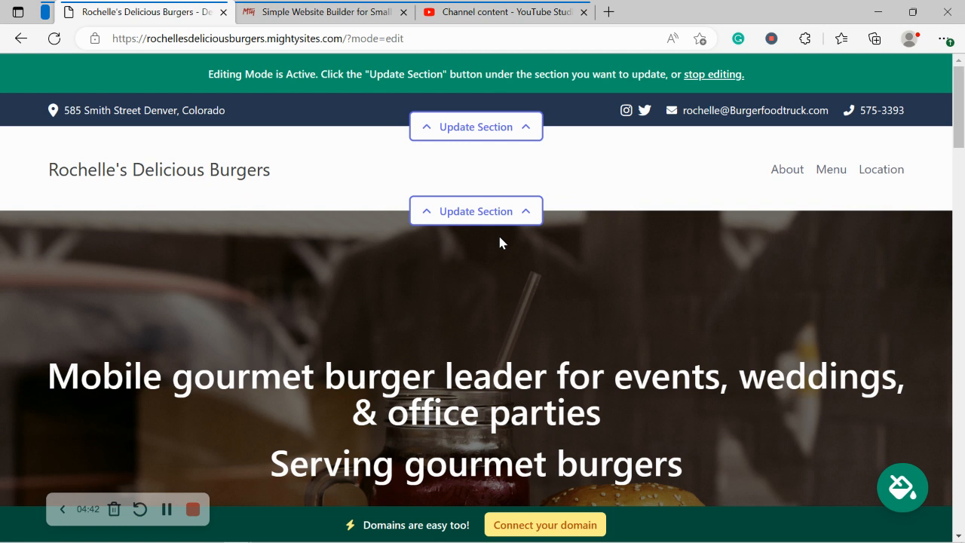
Step: Upload the 'Mighty Sites Logo YouTube' image as the header logo and save it
left_click(483, 218)
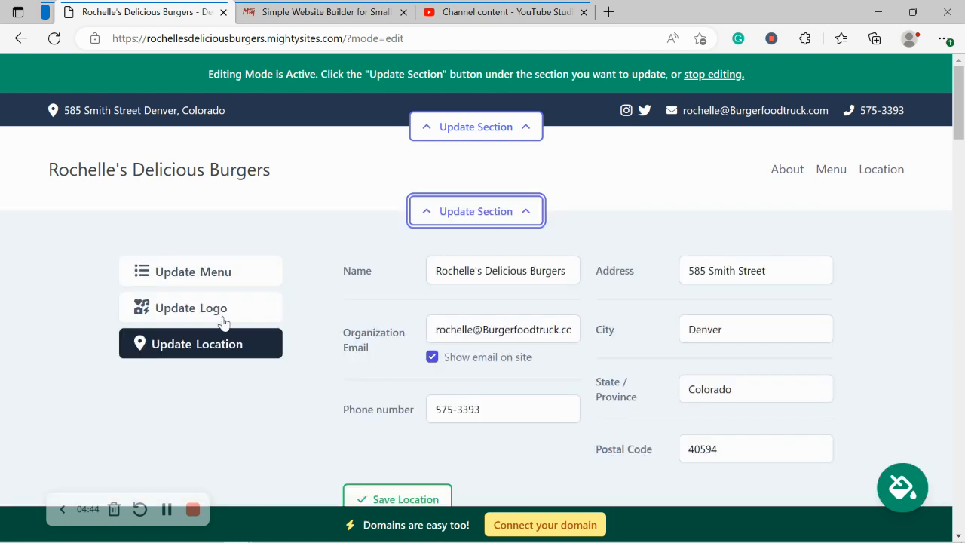
left_click(224, 309)
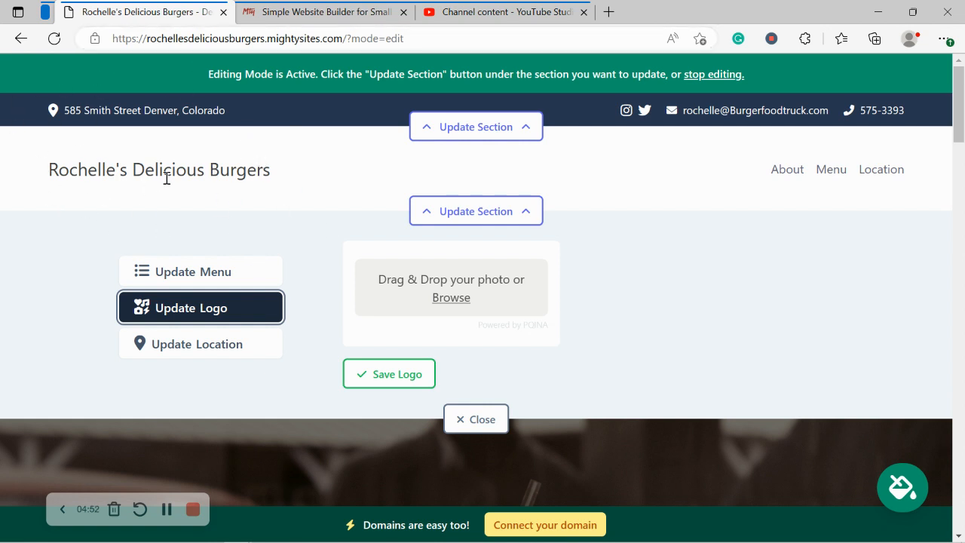
left_click(451, 298)
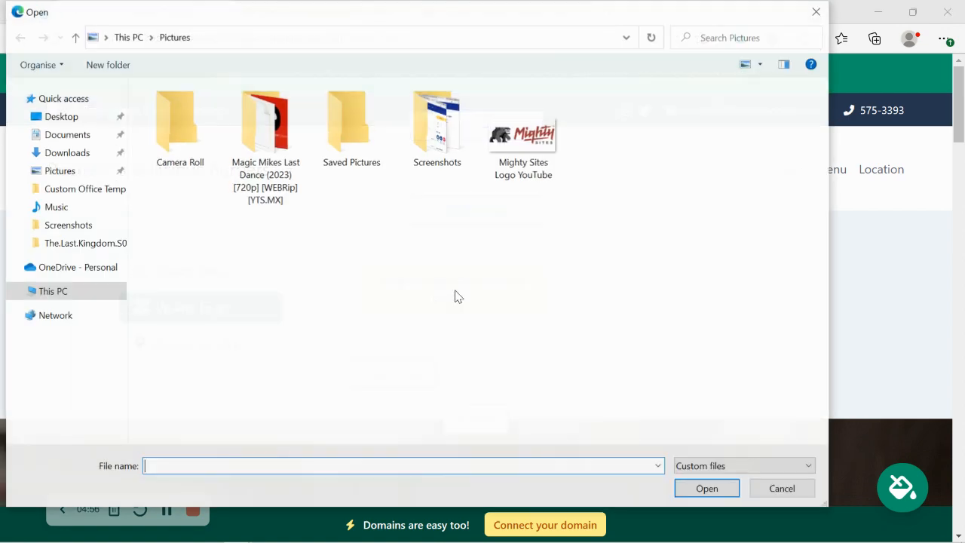
double_click(539, 161)
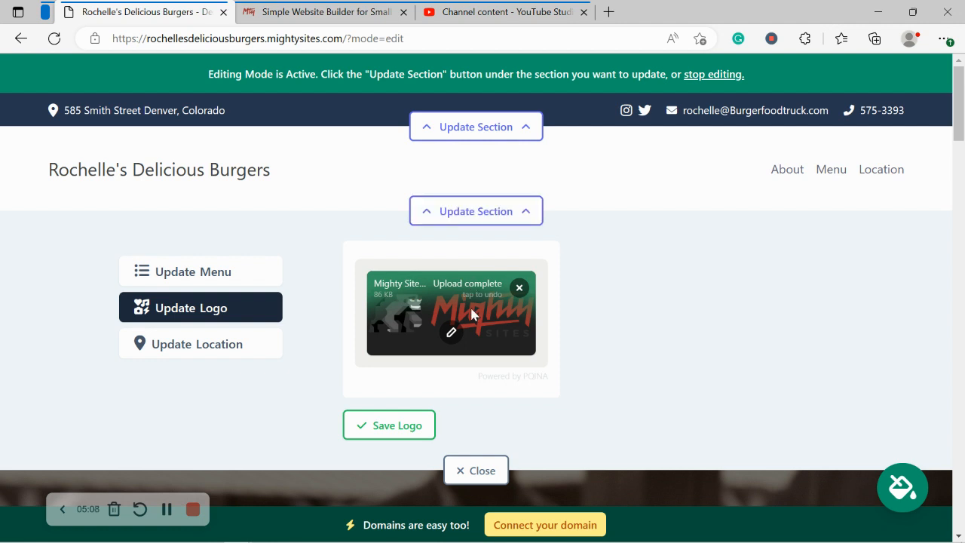
left_click(388, 425)
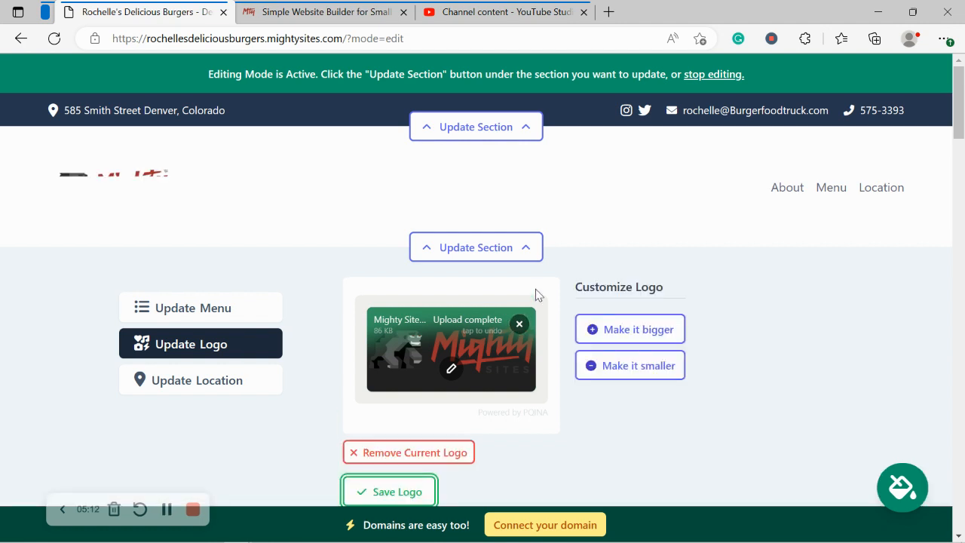
scroll(536, 295, "down", 2)
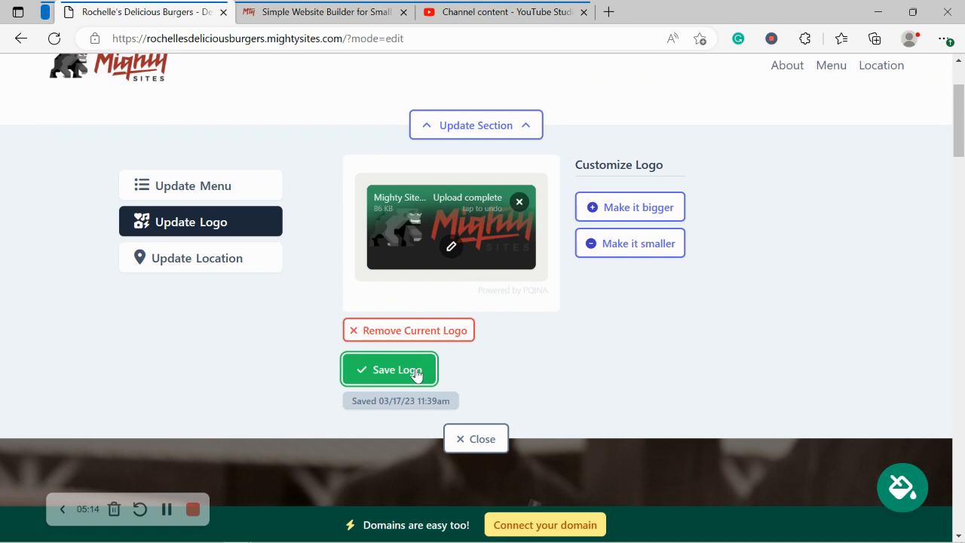
left_click(415, 373)
left_click(481, 439)
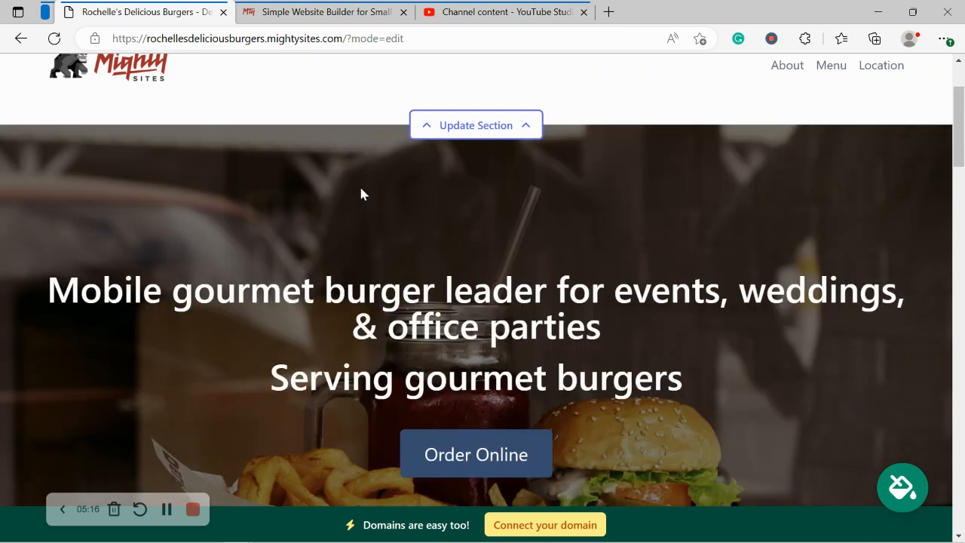
scroll(360, 194, "down", 6)
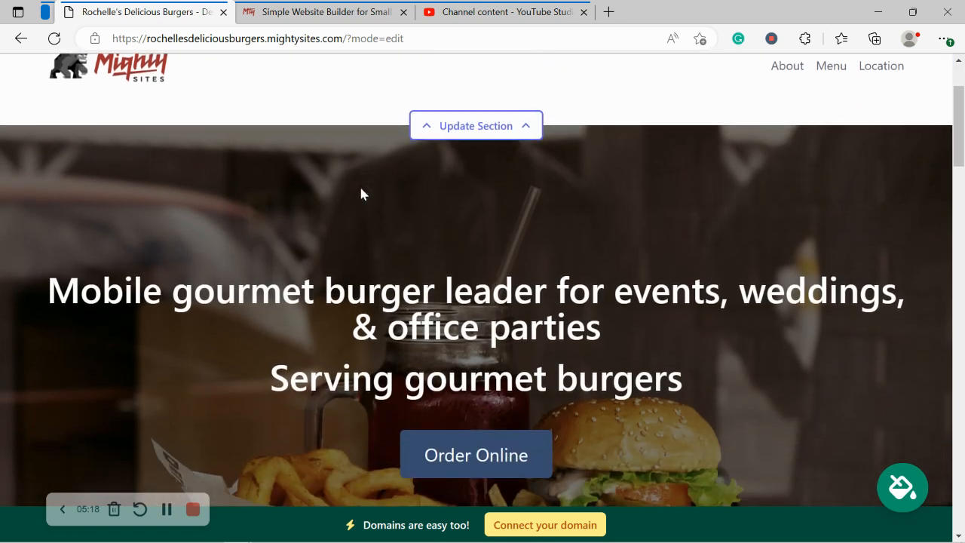
scroll(361, 194, "down", 3)
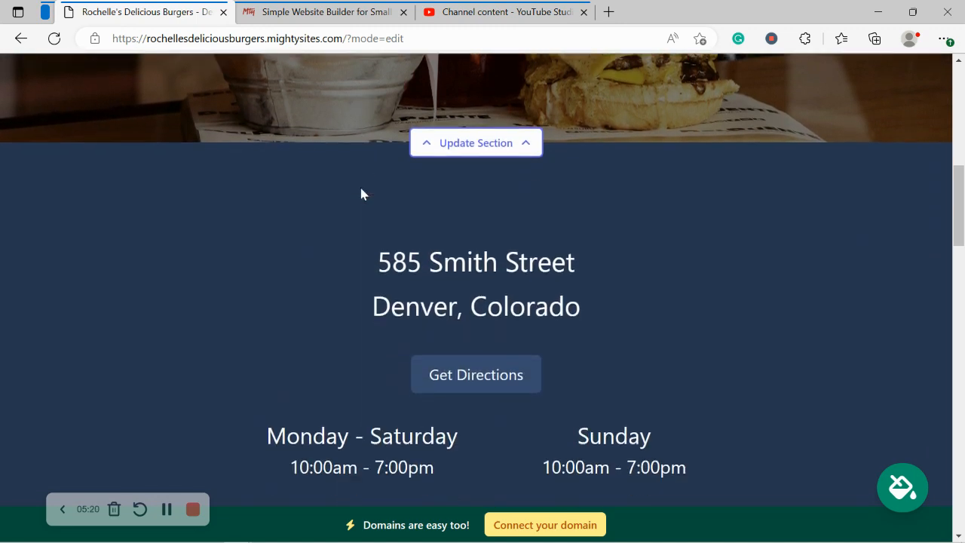
left_click_drag(317, 179, 252, 407)
left_click(252, 407)
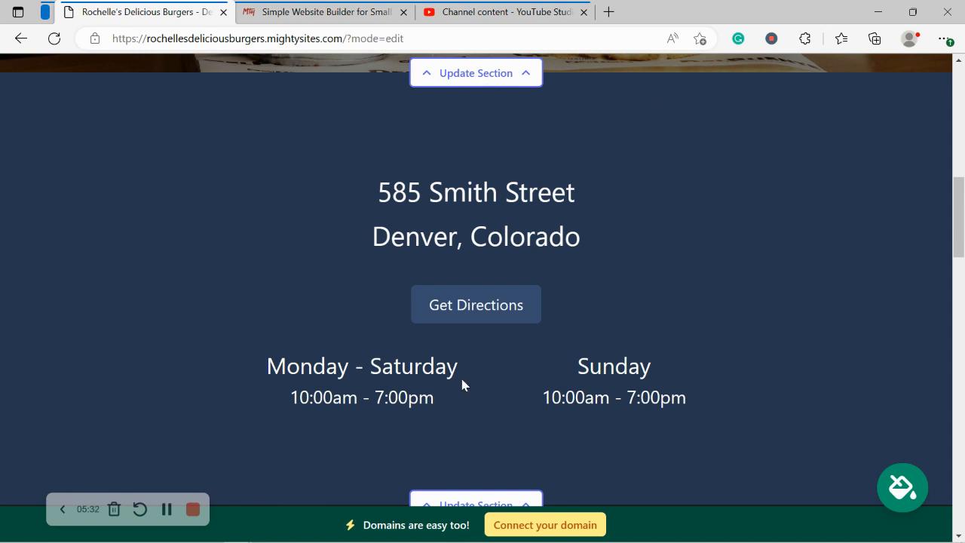
scroll(462, 384, "down", 3)
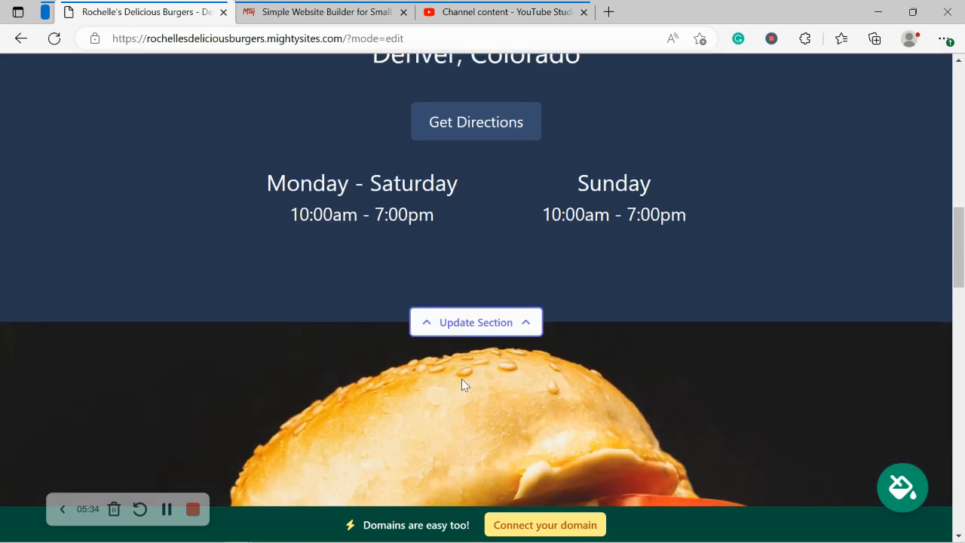
scroll(463, 385, "up", 3)
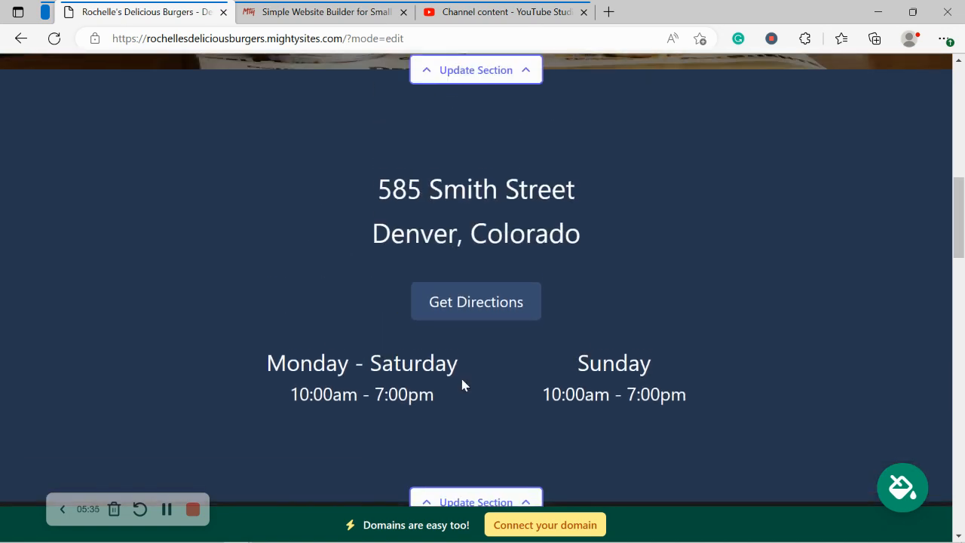
Step: Preview several colour themes: grey-teal, brown and pink, greens, olive, mint and purple
left_click(905, 490)
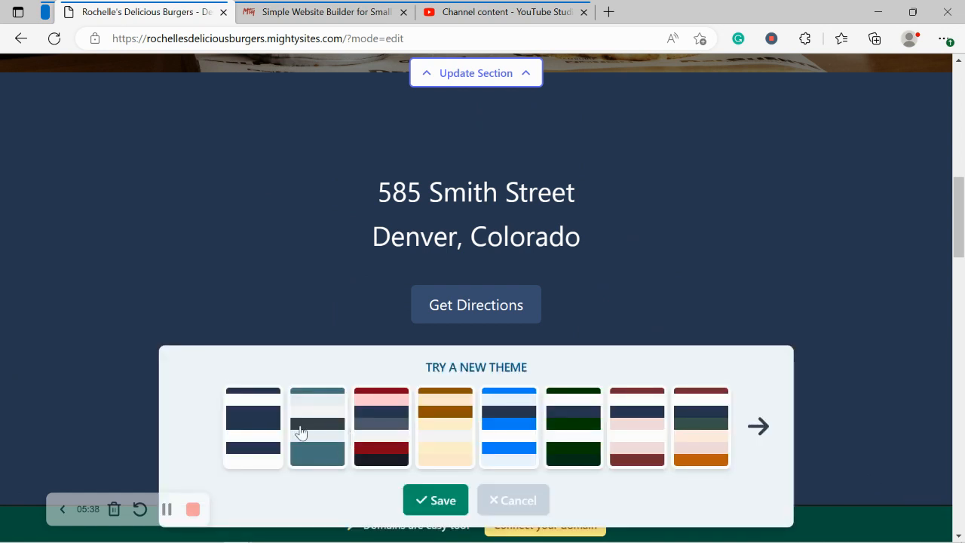
left_click(301, 432)
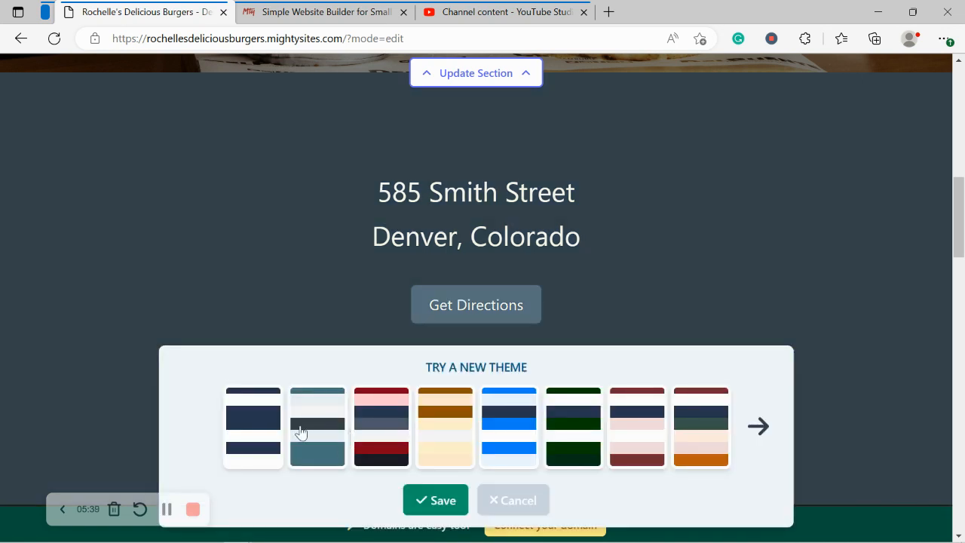
left_click(758, 426)
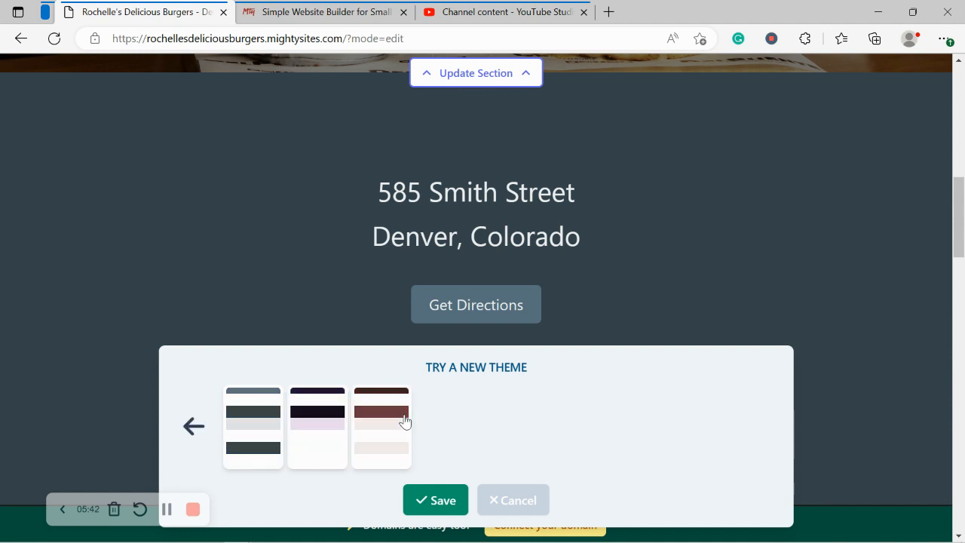
left_click(403, 420)
left_click(190, 426)
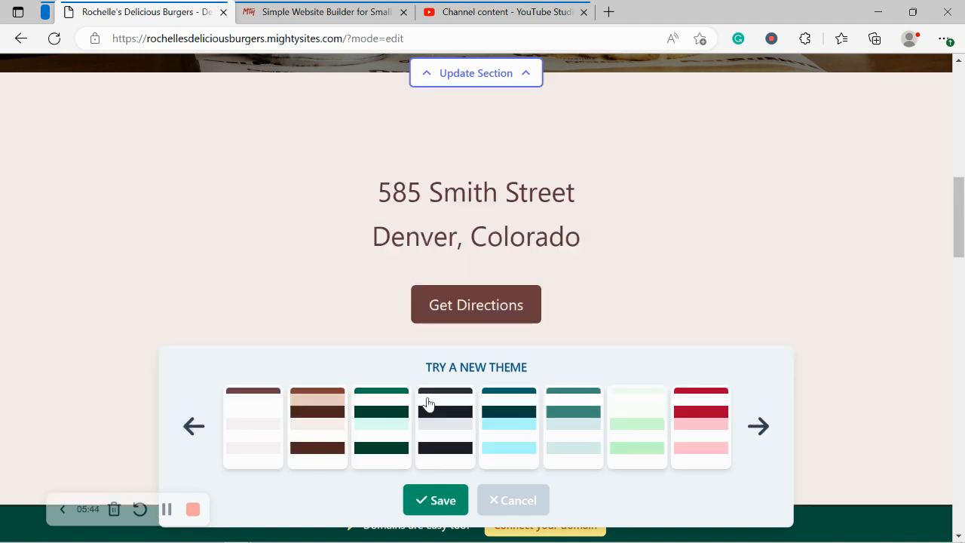
left_click(623, 443)
left_click(357, 429)
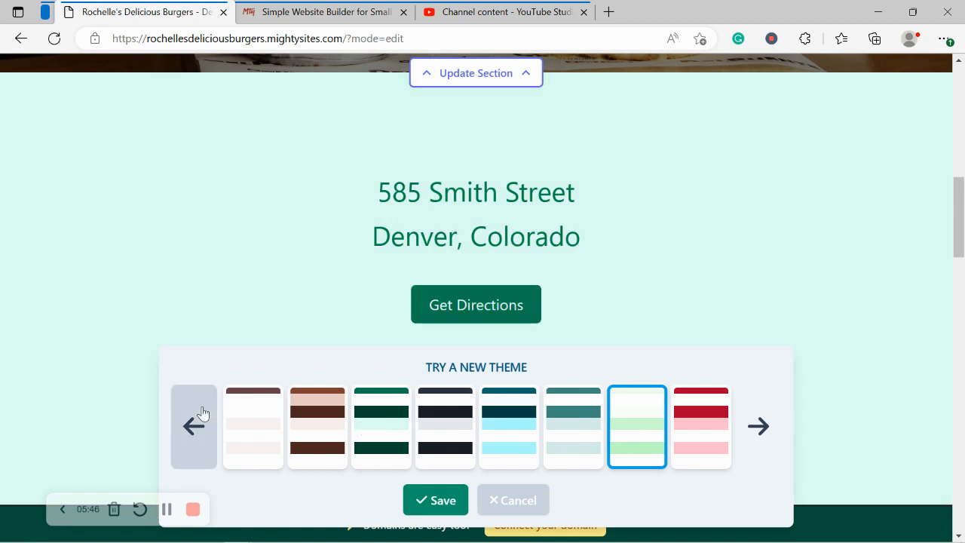
left_click(200, 411)
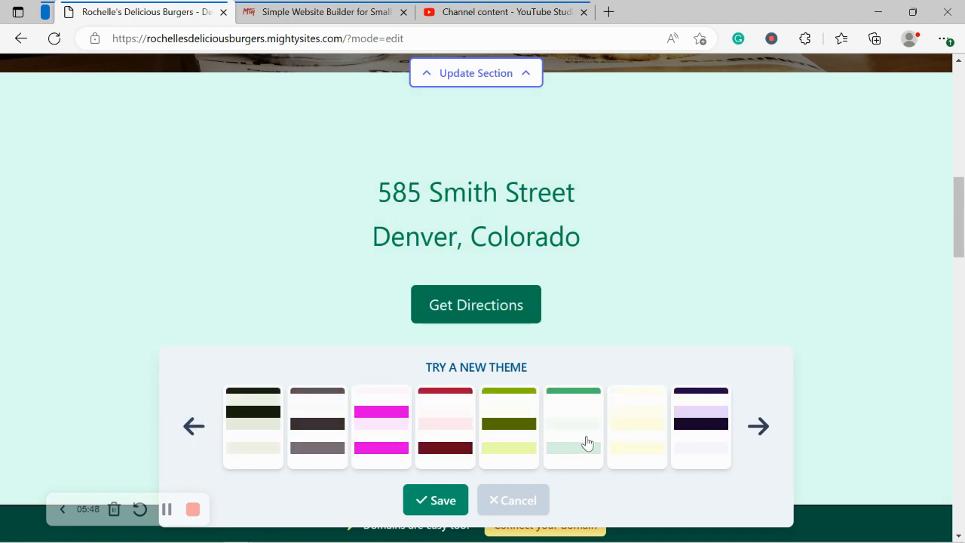
left_click(517, 424)
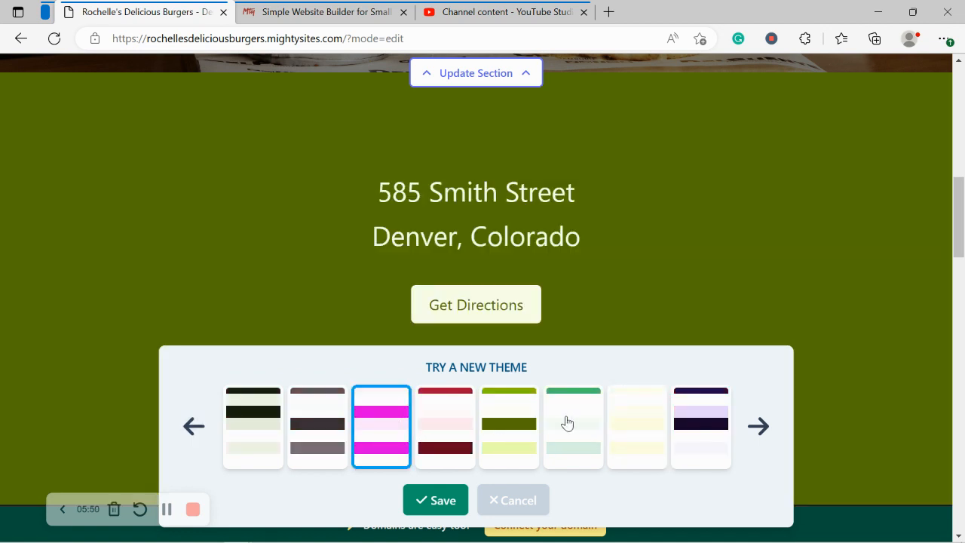
left_click(569, 425)
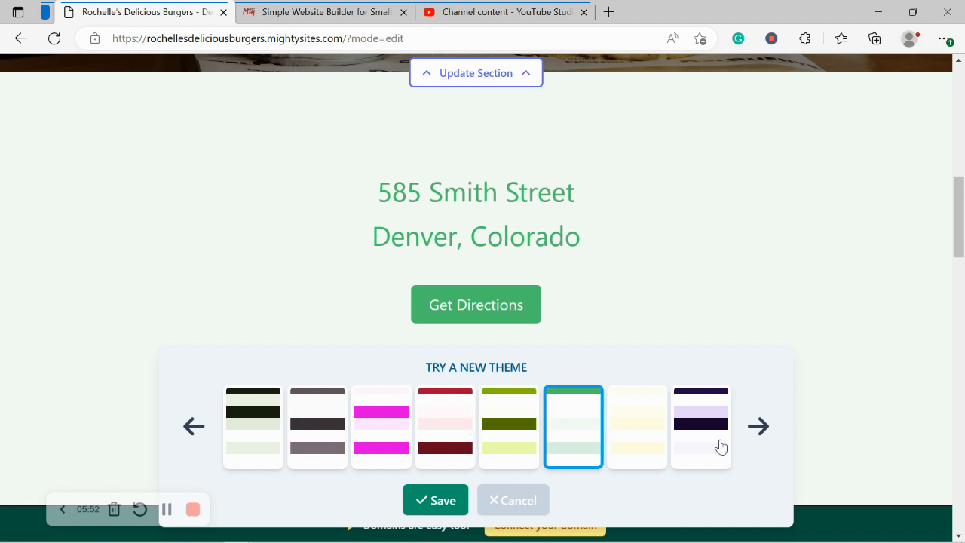
left_click(720, 444)
Step: Choose the orange theme and save it for the site
left_click(194, 422)
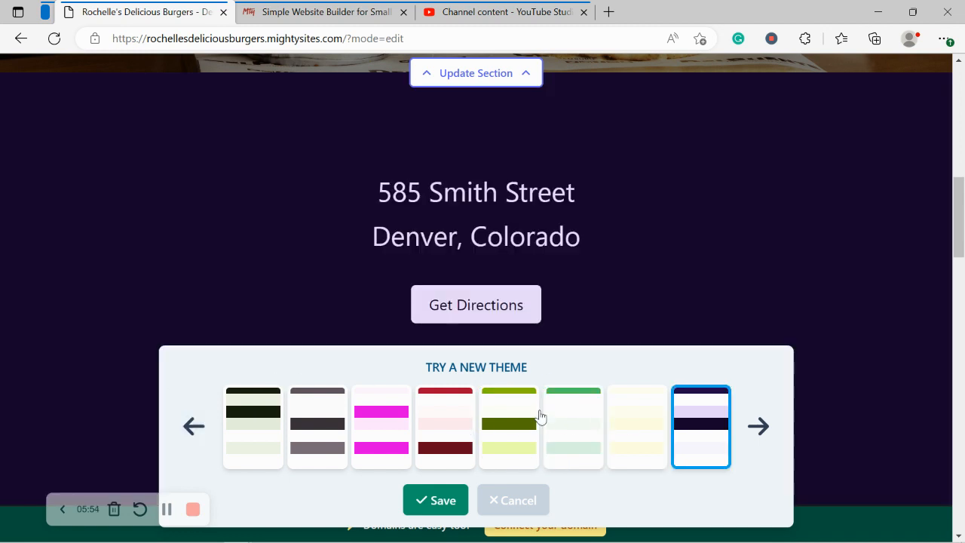
left_click(558, 421)
left_click(499, 415)
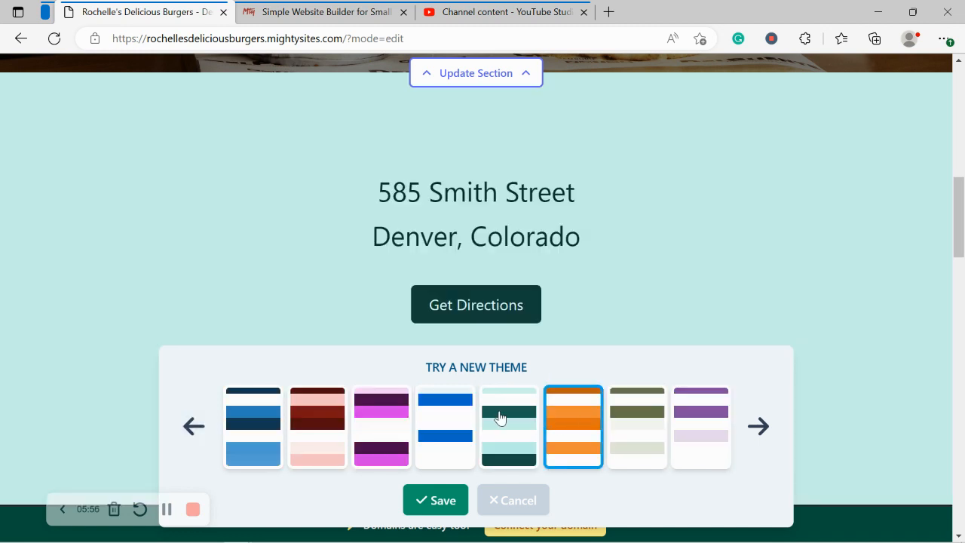
left_click(564, 413)
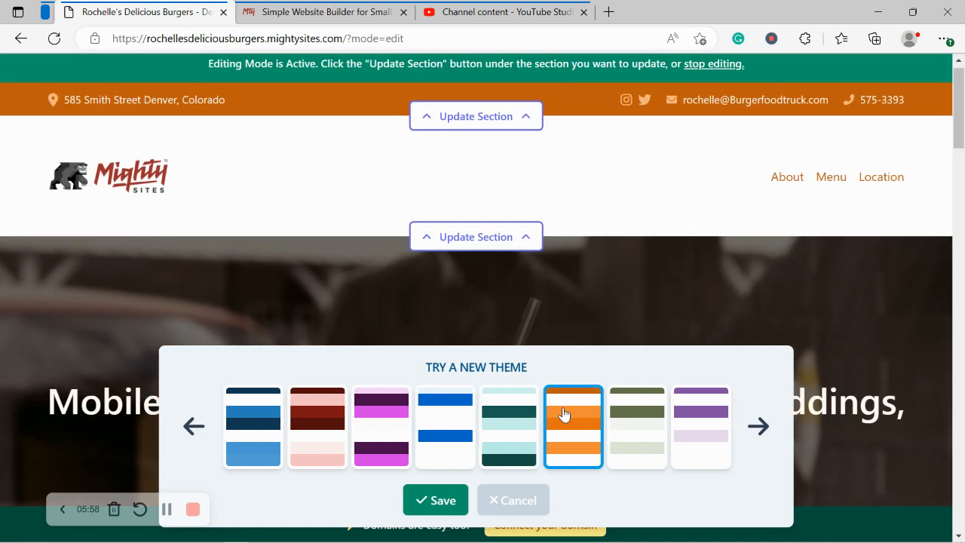
left_click(441, 501)
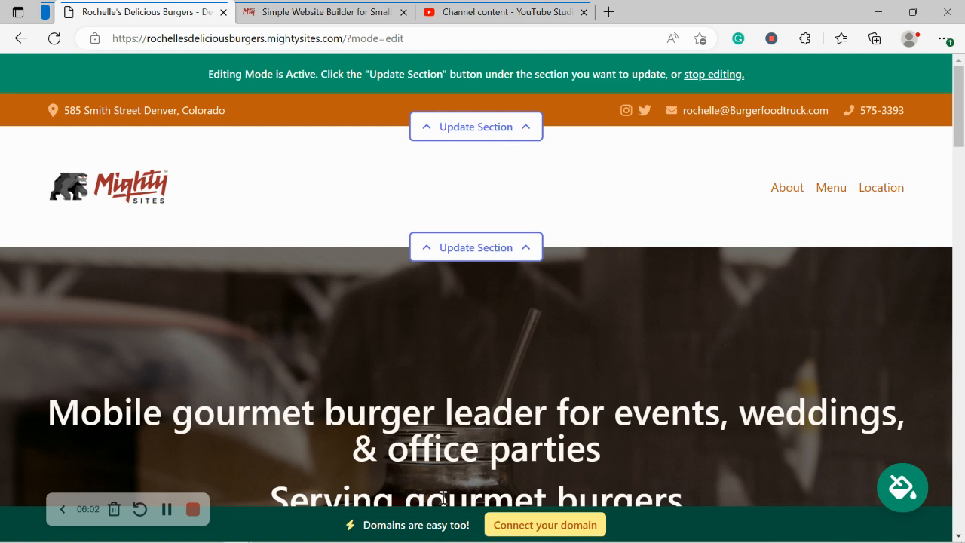
Step: Search the hero section's stock photo library for 'Burger'
scroll(634, 301, "down", 6)
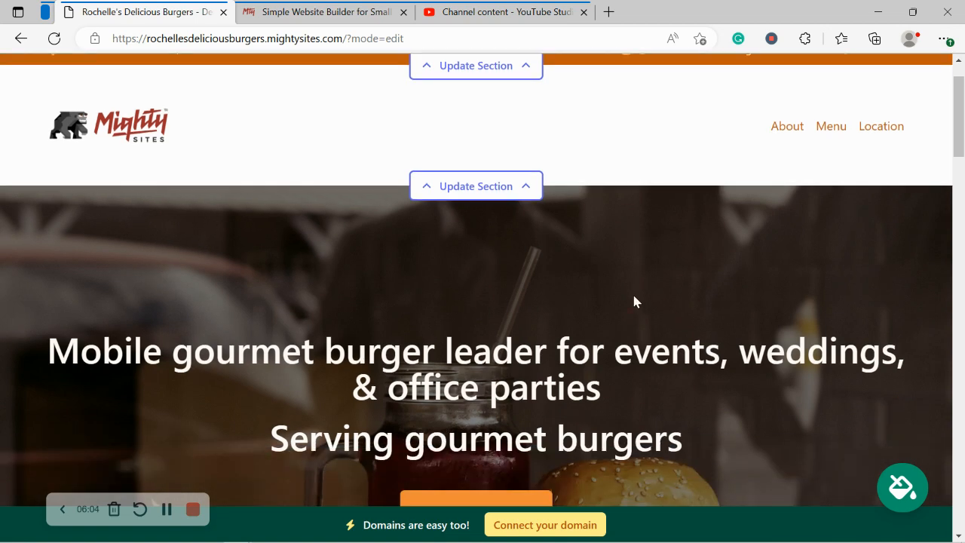
left_click(489, 258)
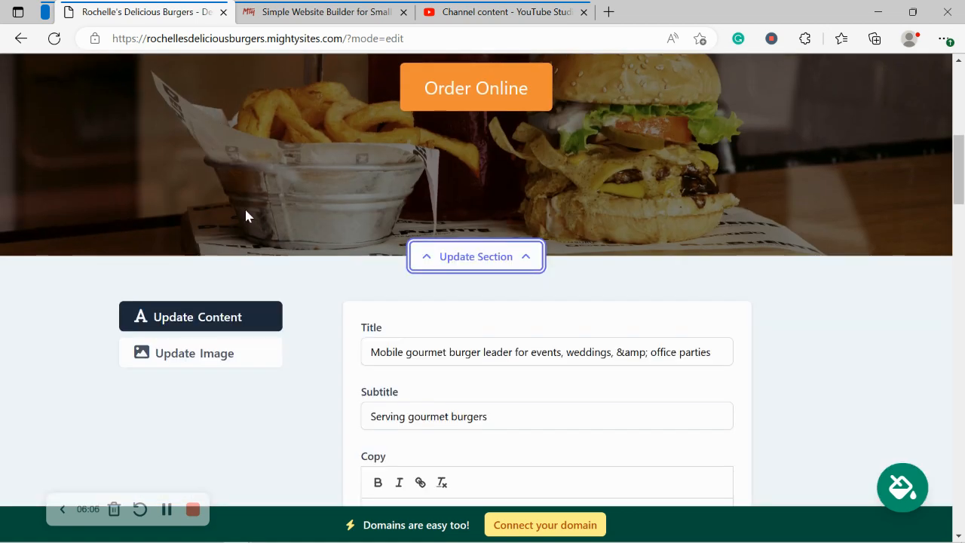
scroll(245, 215, "down", 1)
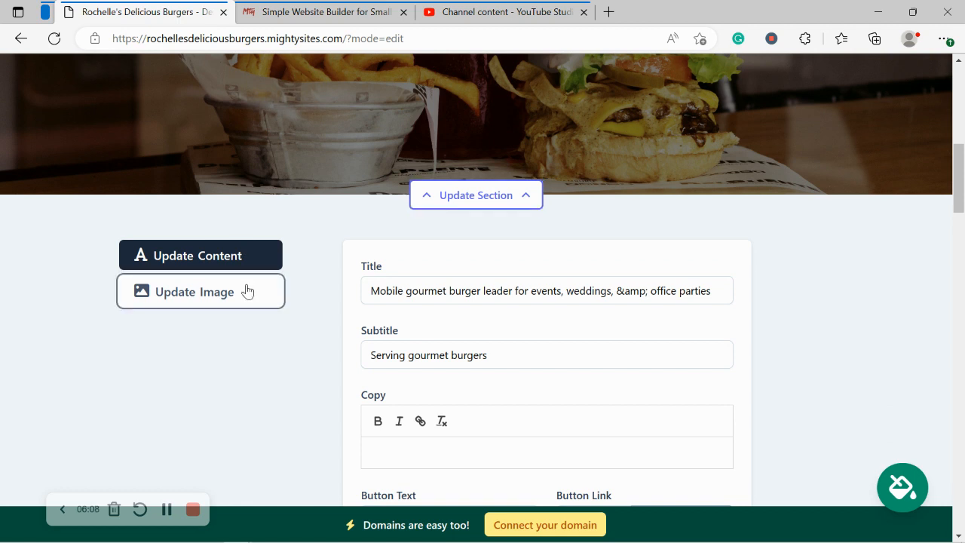
left_click(248, 291)
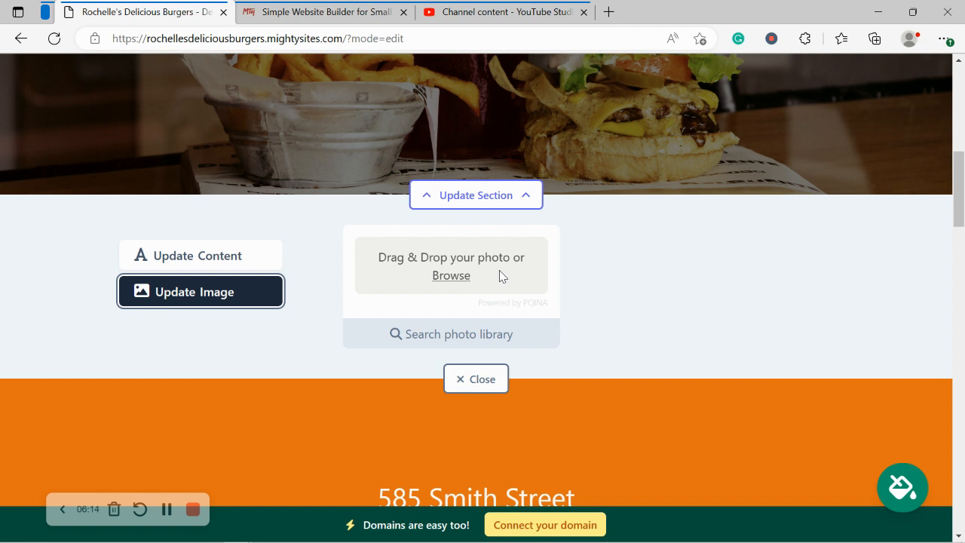
left_click(509, 332)
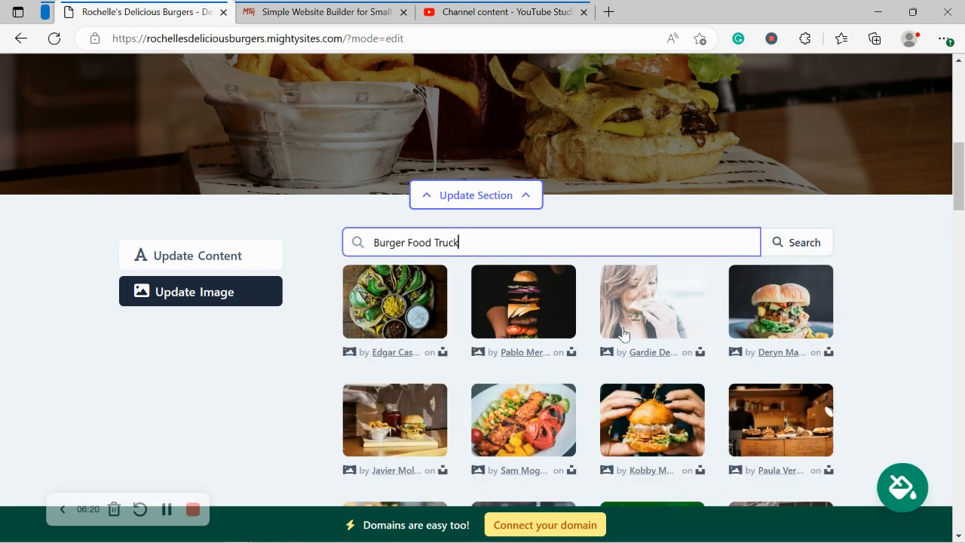
left_click(866, 297)
scroll(866, 297, "down", 2)
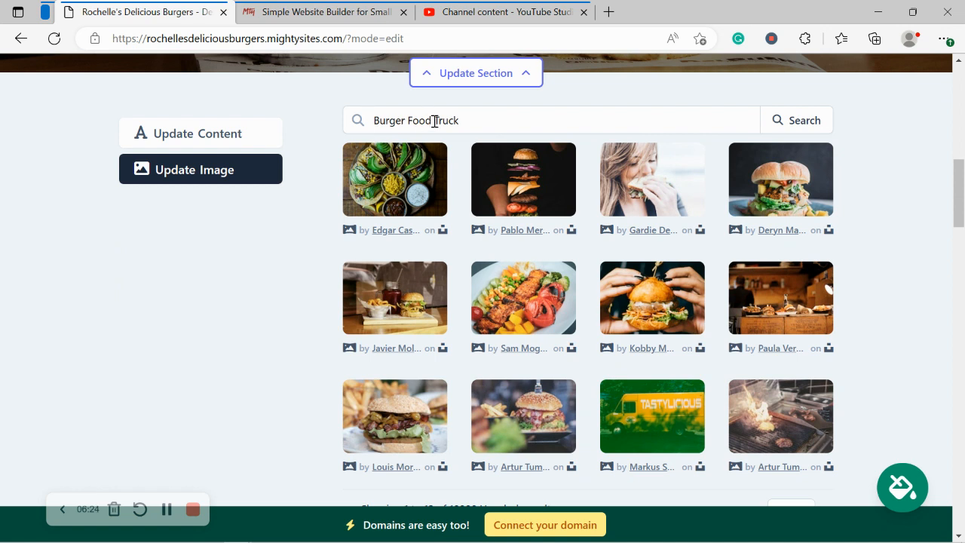
left_click_drag(435, 121, 516, 121)
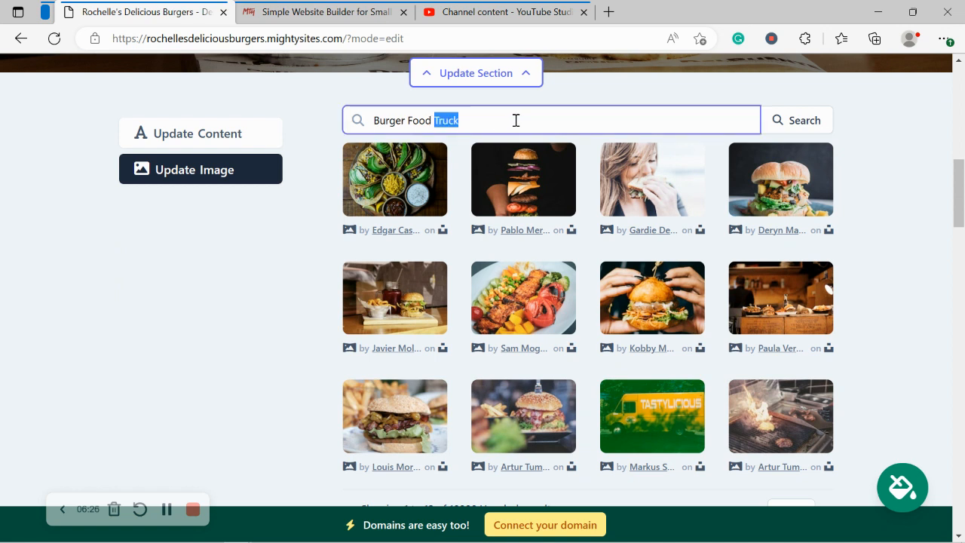
key("BackSpace")
key("BackSpace")
key("BackSpace")
key("BackSpace")
key("BackSpace")
key("BackSpace")
key("BackSpace")
left_click(794, 122)
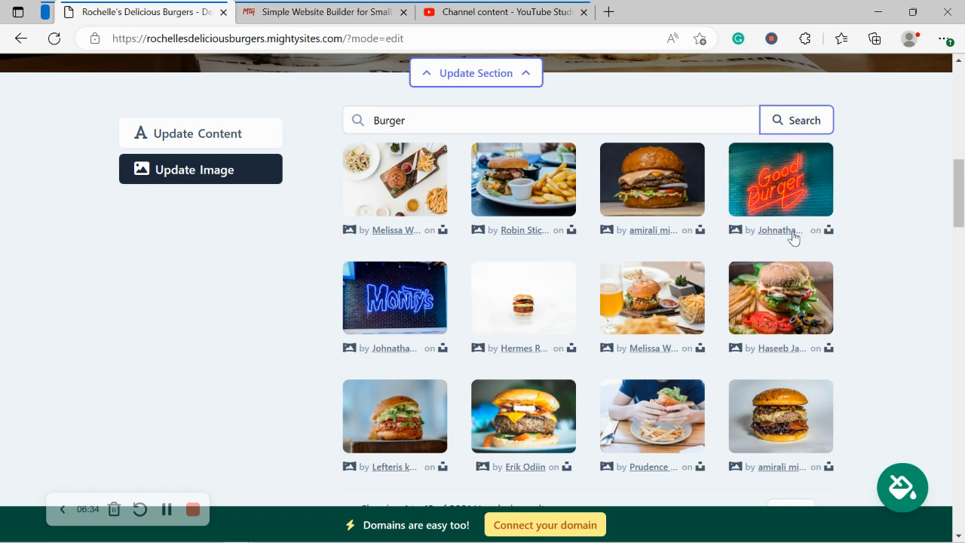
Step: Pick the close-up stacked burger photo and save it as the hero image
left_click(903, 245)
mouse_move(963, 202)
left_mouse_down()
mouse_move(963, 362)
mouse_move(962, 207)
left_mouse_up()
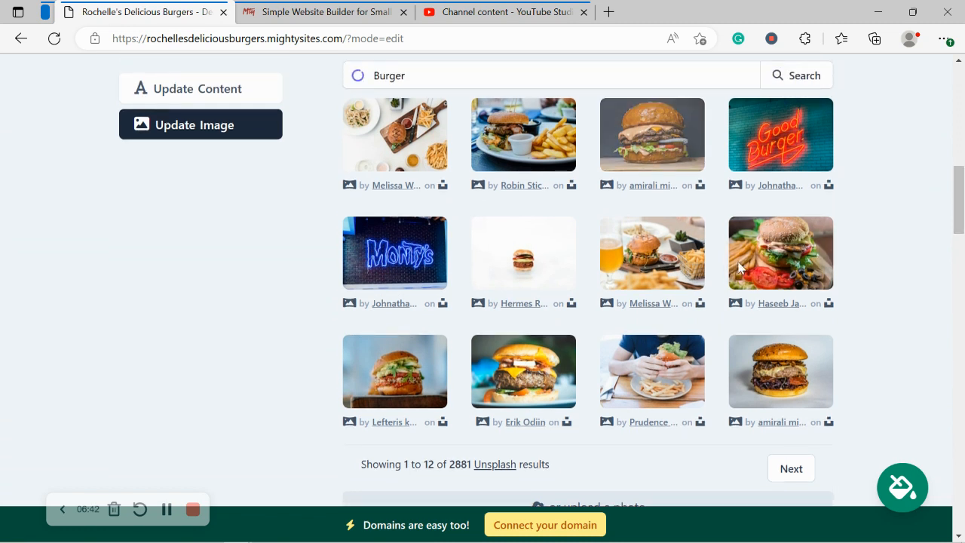
left_click(665, 159)
left_click(554, 393)
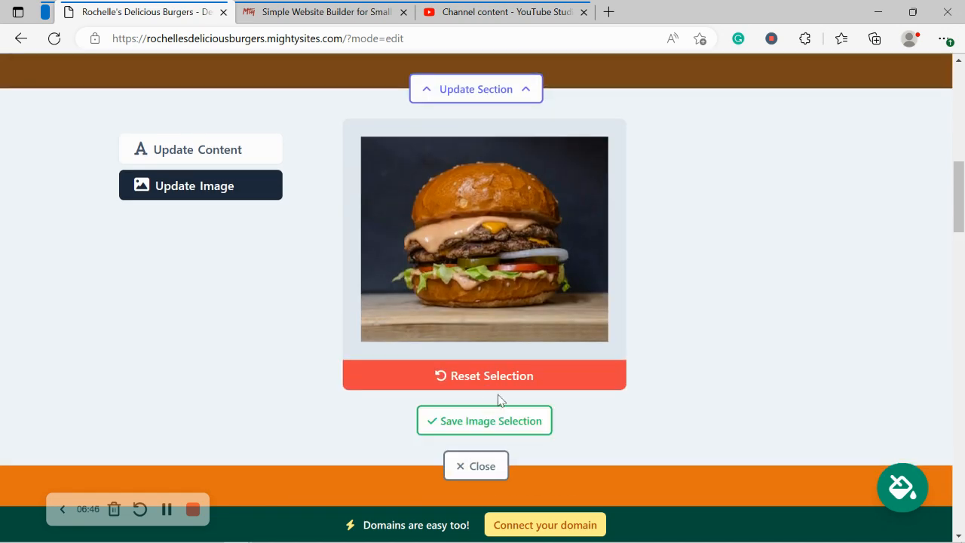
left_click(526, 421)
scroll(525, 422, "up", 2)
scroll(525, 421, "up", 5)
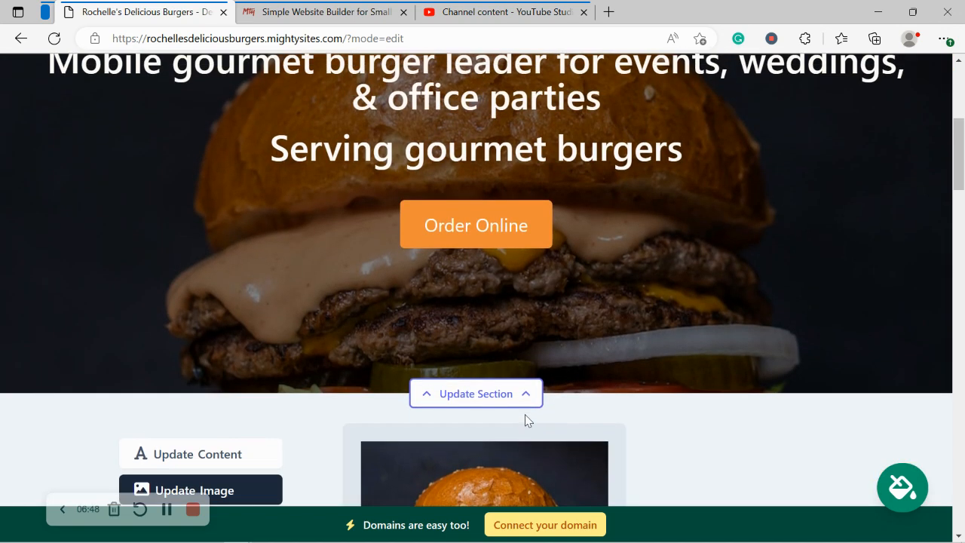
scroll(525, 422, "down", 1)
scroll(526, 420, "down", 4)
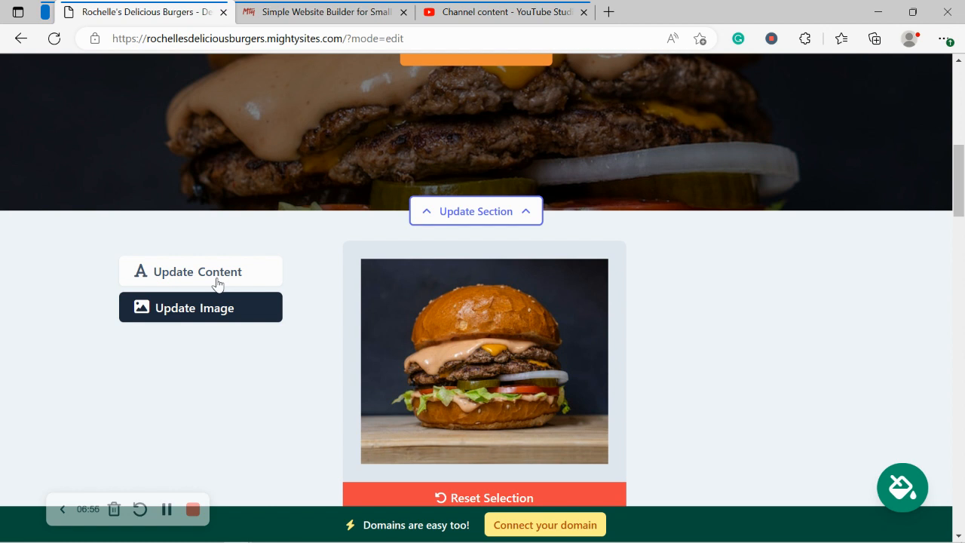
Step: Replace '&amp;' in the hero title with 'and'
left_click(217, 283)
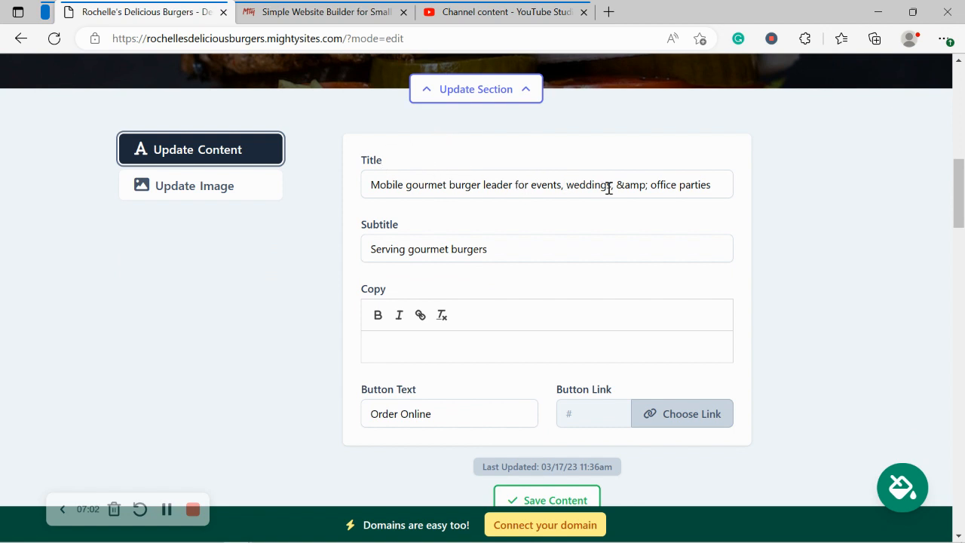
left_click_drag(609, 188, 646, 194)
type("and")
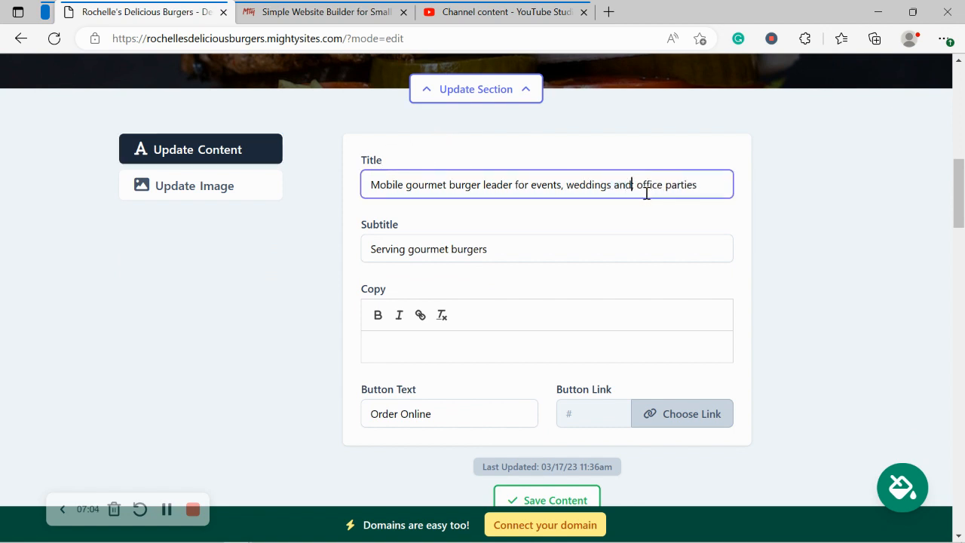
double_click(581, 234)
left_click(516, 178)
scroll(927, 178, "up", 5)
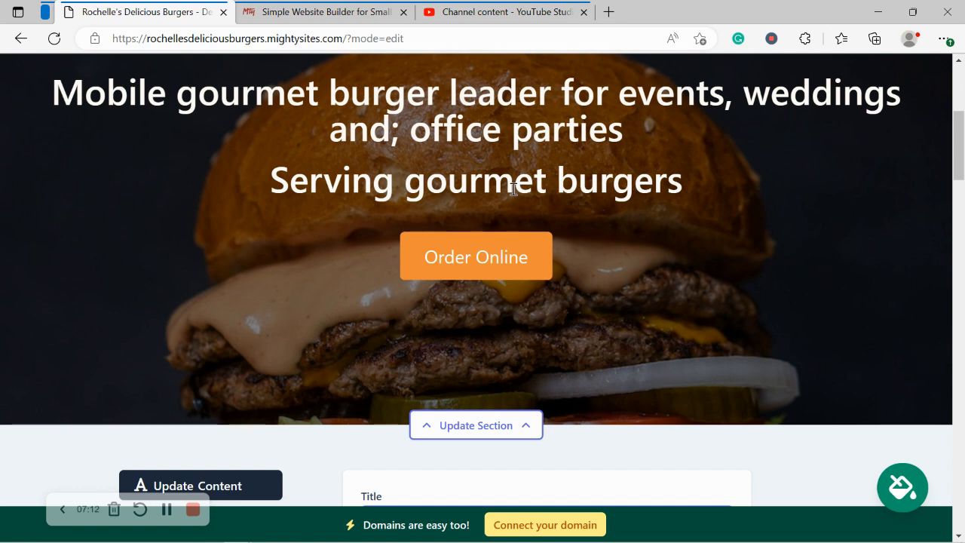
scroll(513, 189, "down", 6)
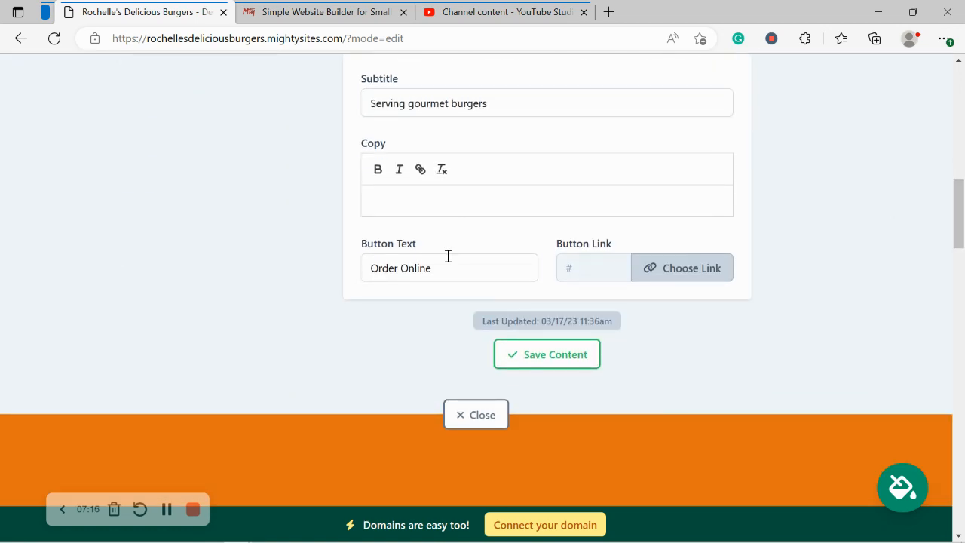
Step: Change the hero button text from 'Order Online' to 'View our Menu'
triple_click(448, 256)
type("Ge")
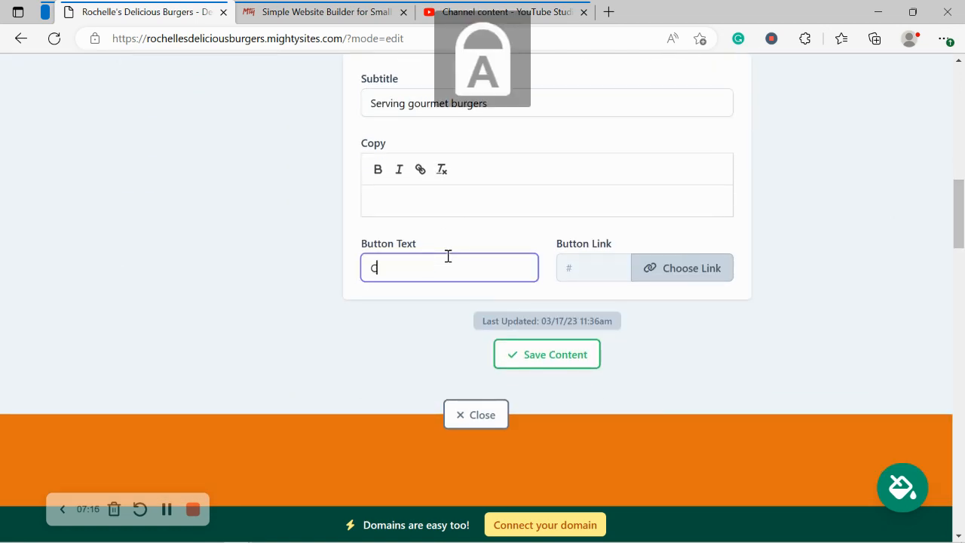
key("BackSpace")
key("BackSpace")
type("View our ")
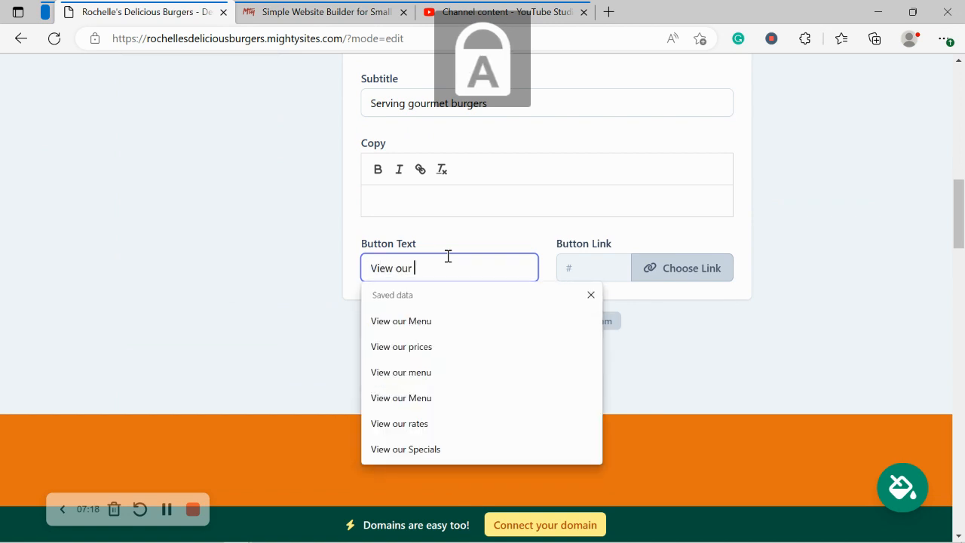
type("Menu")
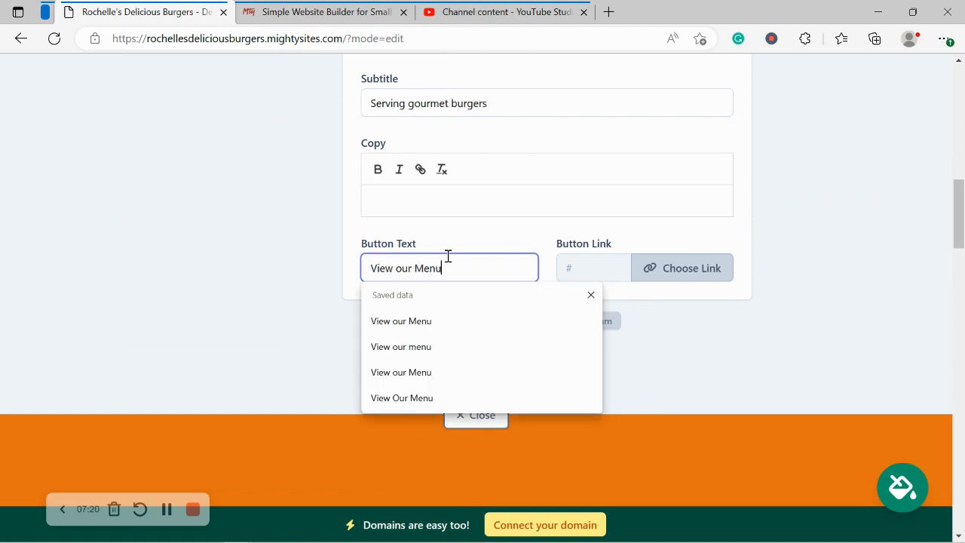
Step: Link the button to an uploaded Mighty_Menu.pdf, then save and close the section
left_click(698, 266)
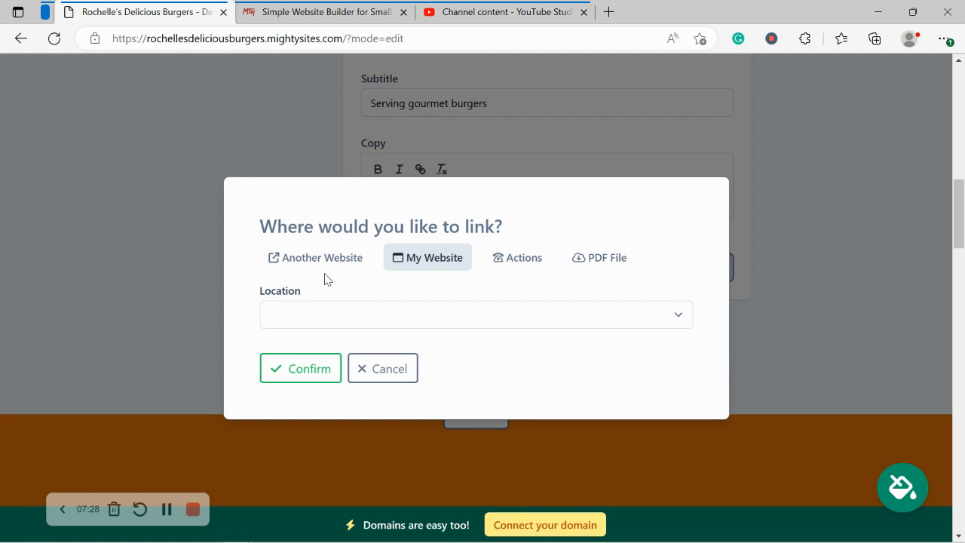
left_click(526, 260)
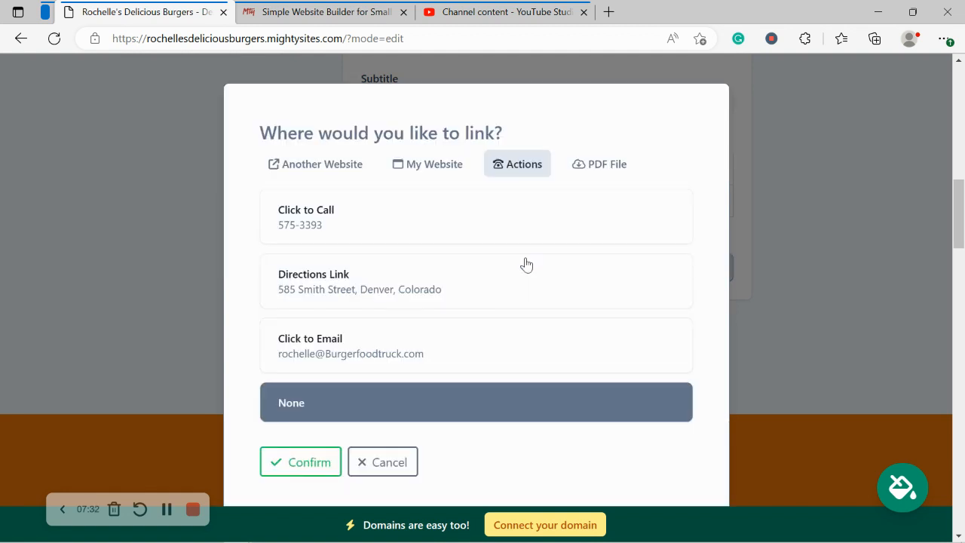
left_click(618, 174)
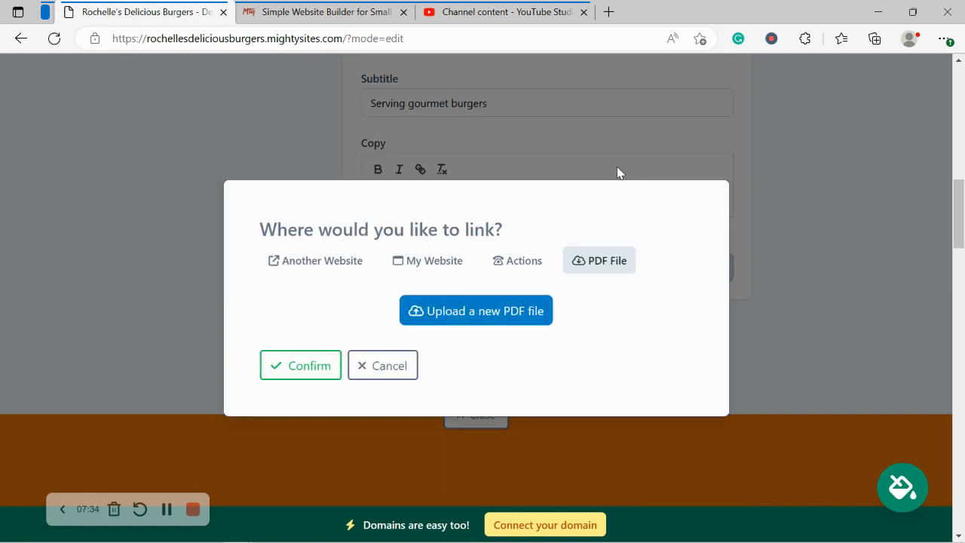
left_click(484, 314)
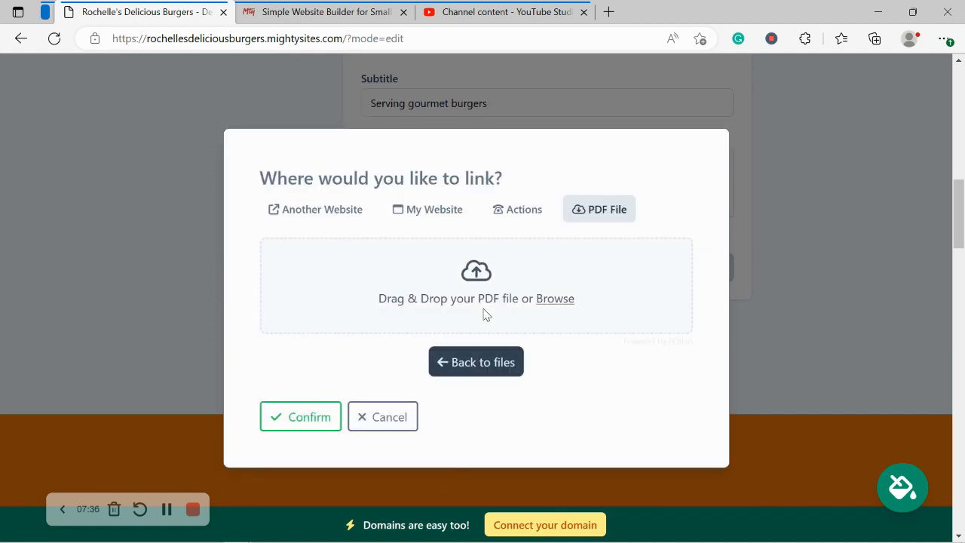
left_click(554, 300)
double_click(527, 83)
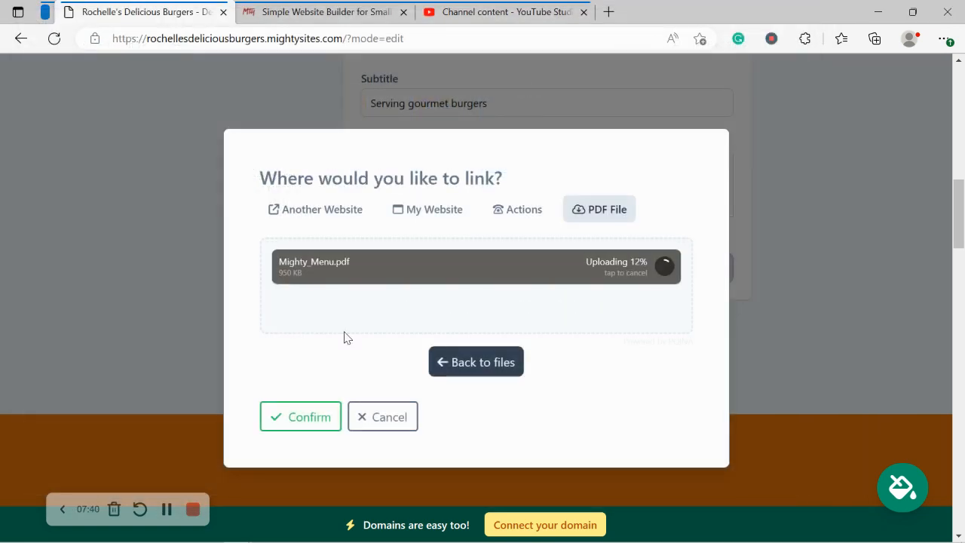
left_click(306, 416)
left_click(542, 362)
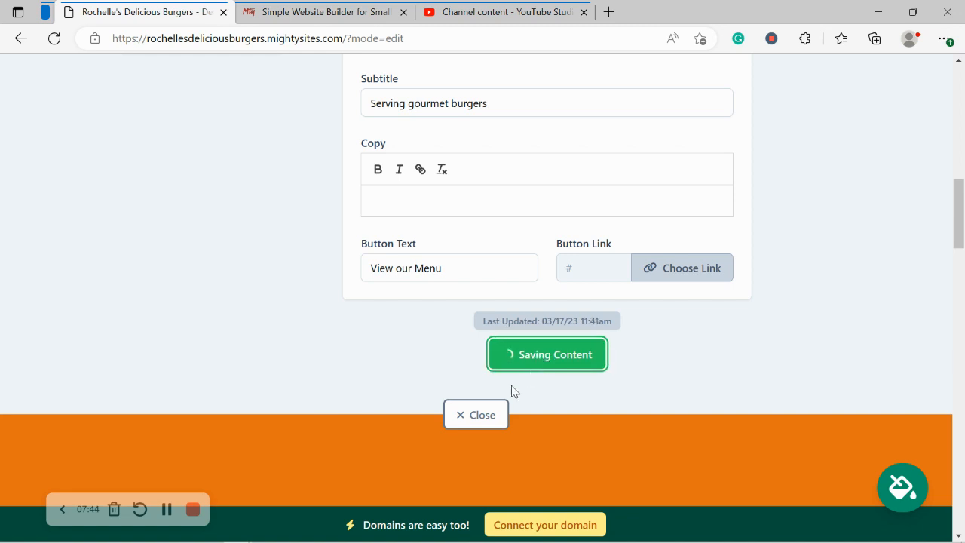
left_click(491, 411)
scroll(493, 405, "up", 3)
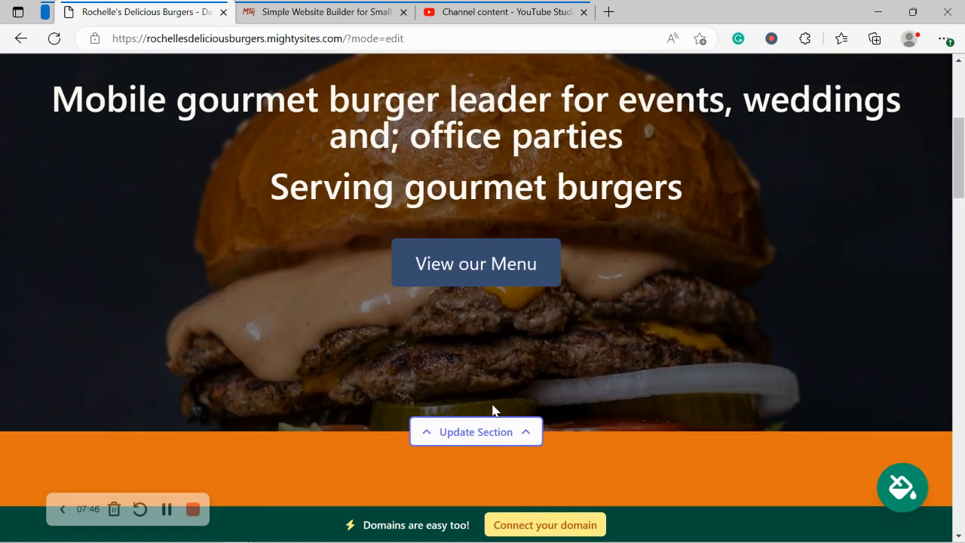
scroll(474, 165, "up", 1)
scroll(474, 166, "up", 3)
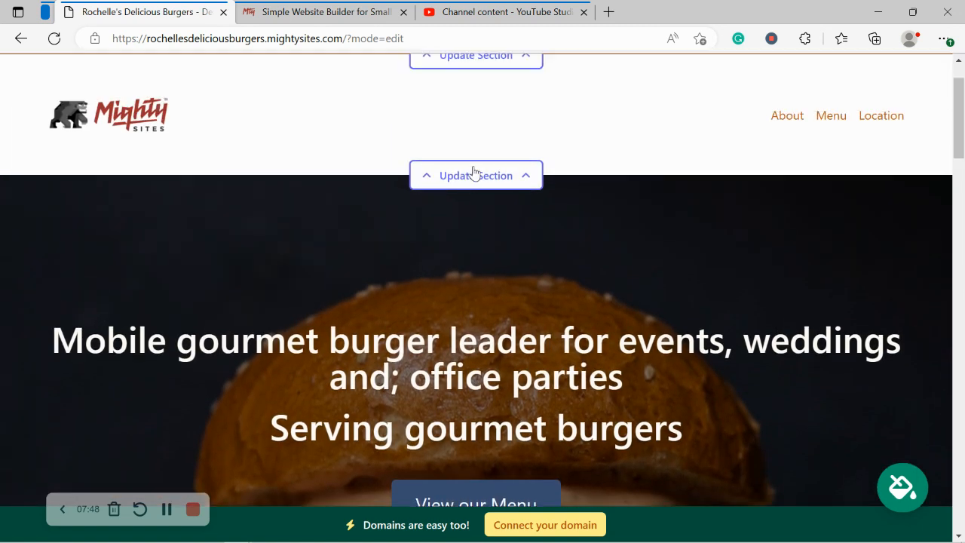
scroll(474, 175, "down", 6)
scroll(473, 172, "down", 5)
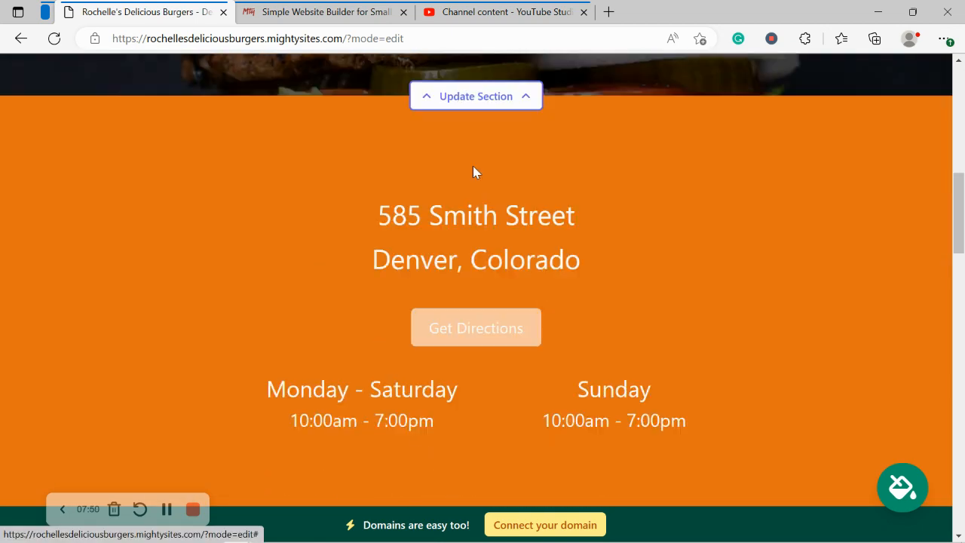
scroll(472, 171, "up", 1)
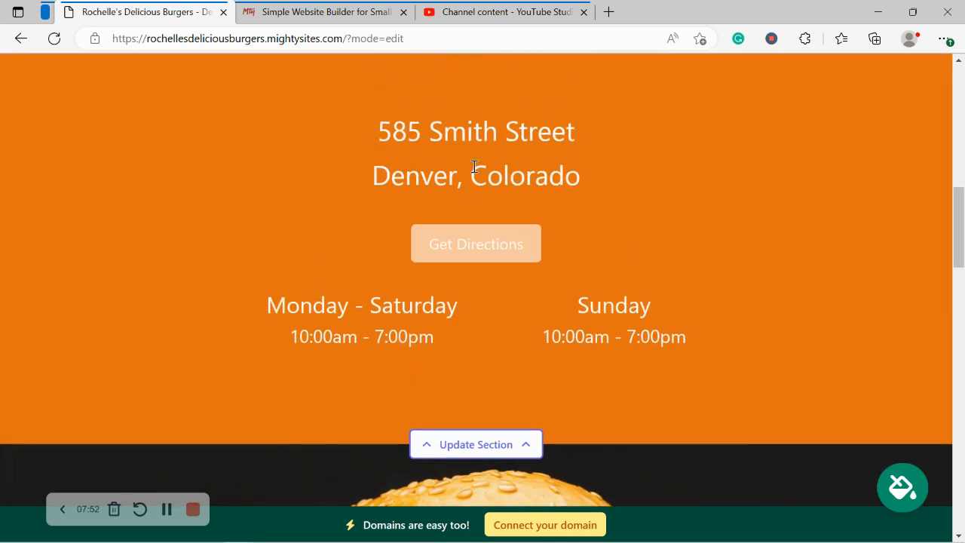
left_click_drag(243, 296, 752, 340)
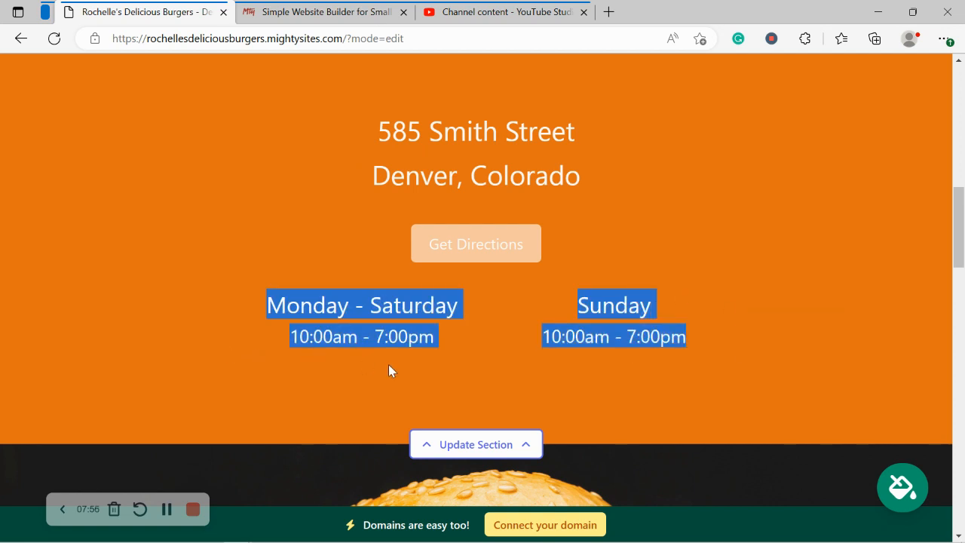
left_click_drag(344, 141, 444, 219)
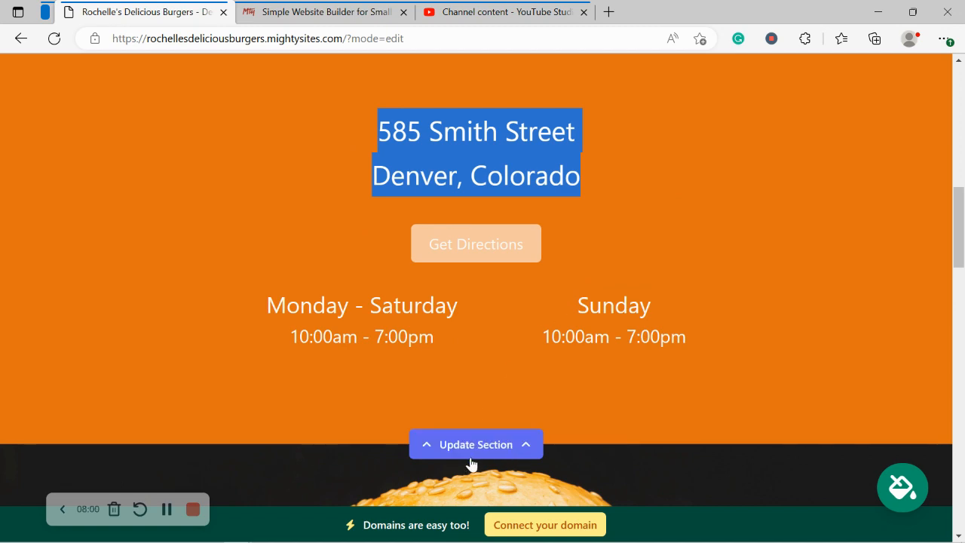
left_click(814, 287)
scroll(815, 290, "down", 3)
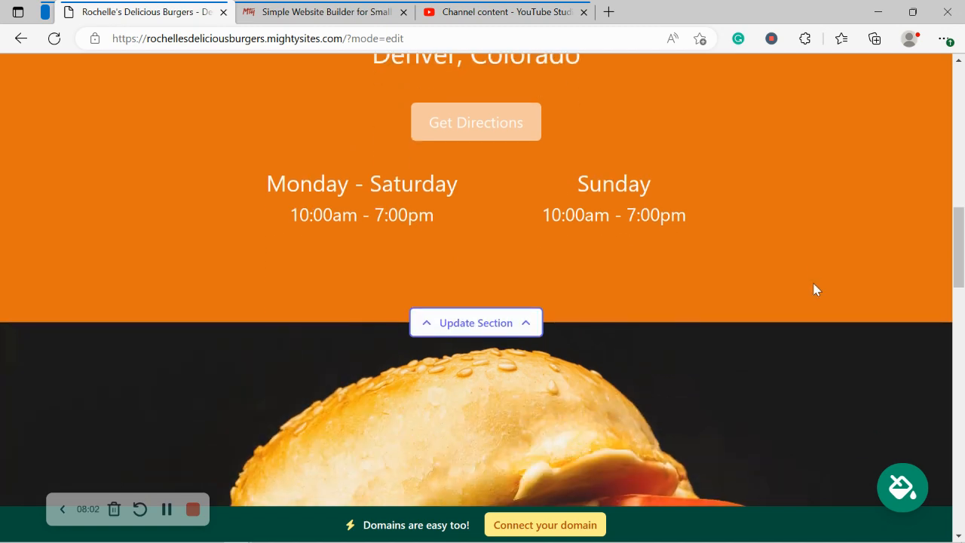
scroll(813, 289, "down", 7)
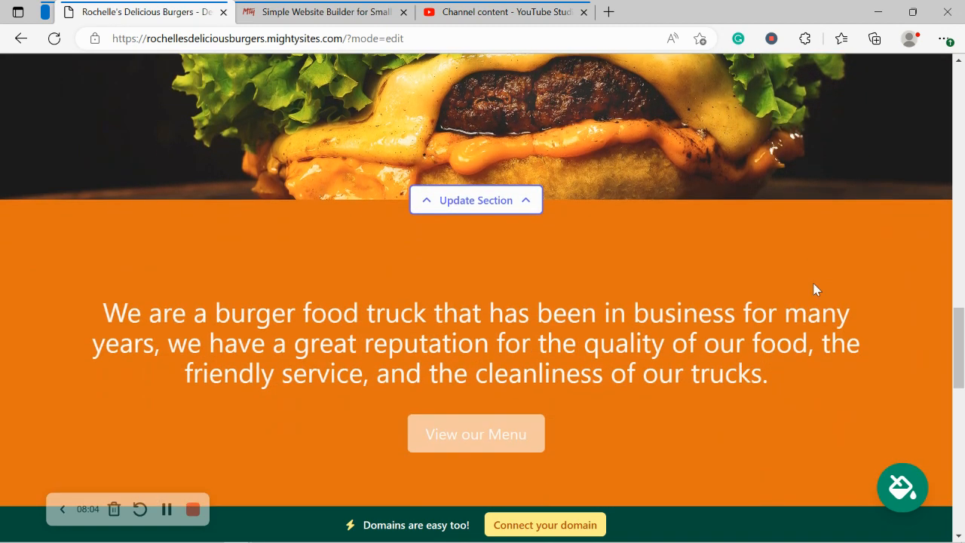
scroll(815, 287, "down", 6)
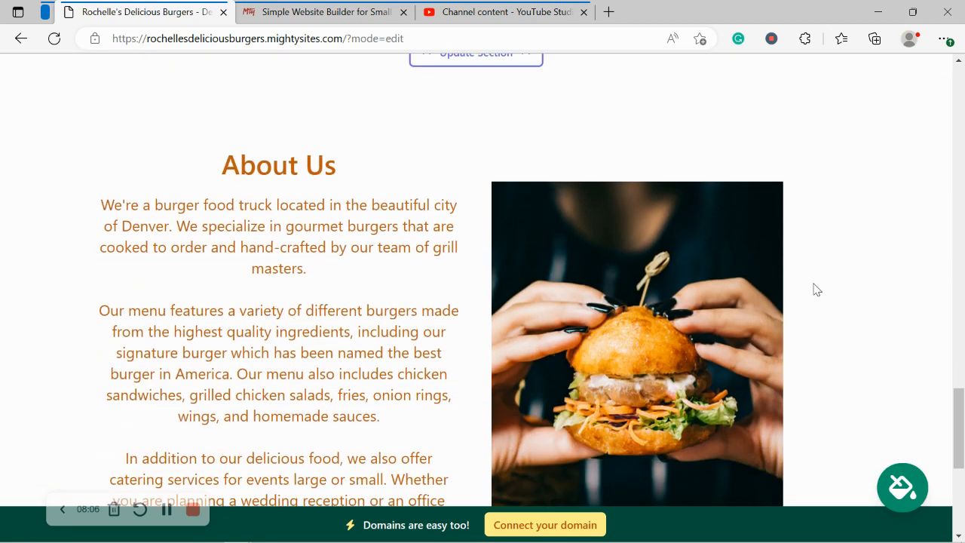
scroll(815, 289, "down", 1)
scroll(815, 290, "up", 1)
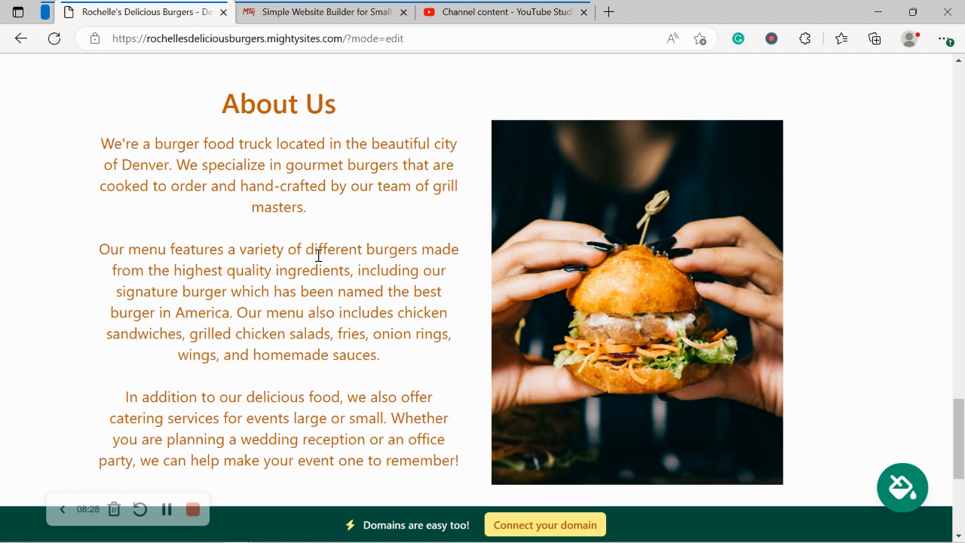
Step: Scroll back up to review the top of the edited burger site
scroll(318, 256, "down", 4)
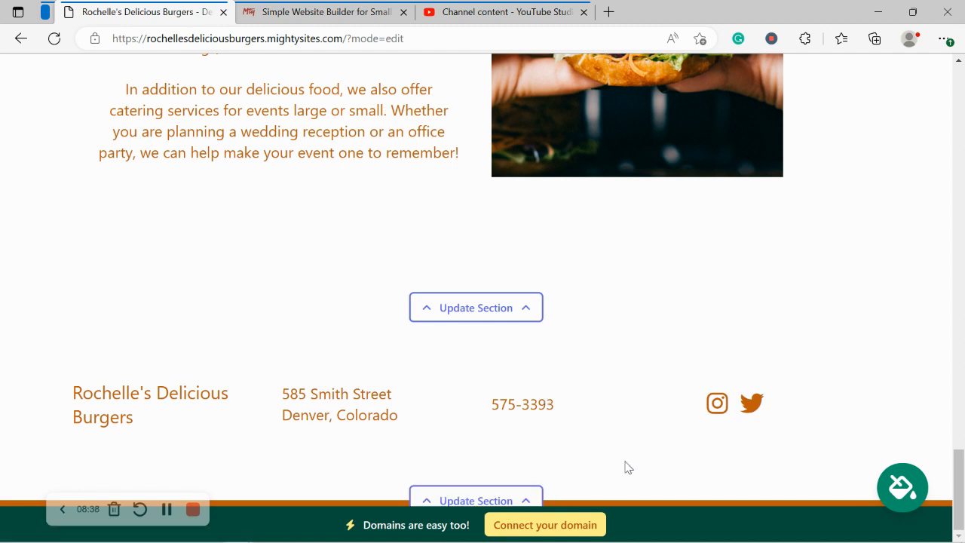
scroll(629, 463, "up", 2)
scroll(629, 465, "up", 5)
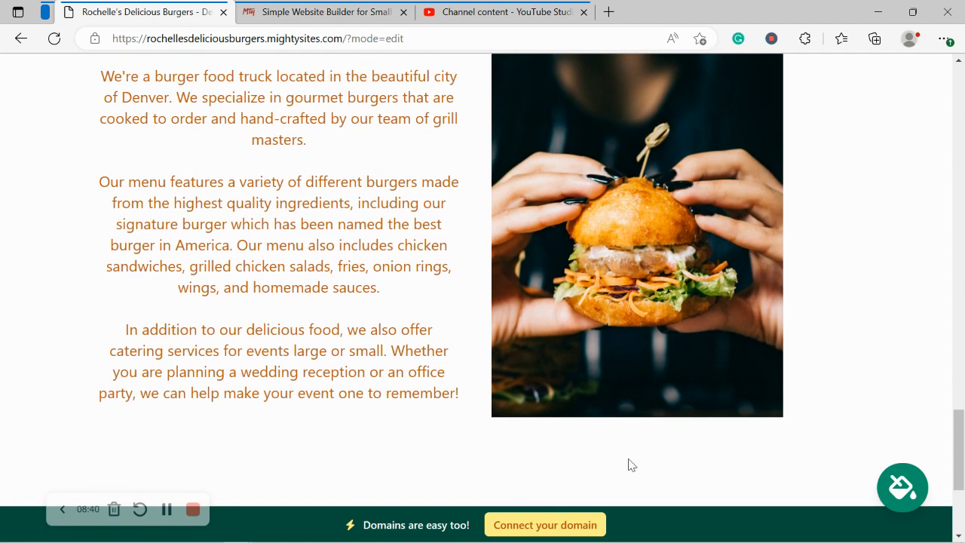
scroll(629, 465, "up", 5)
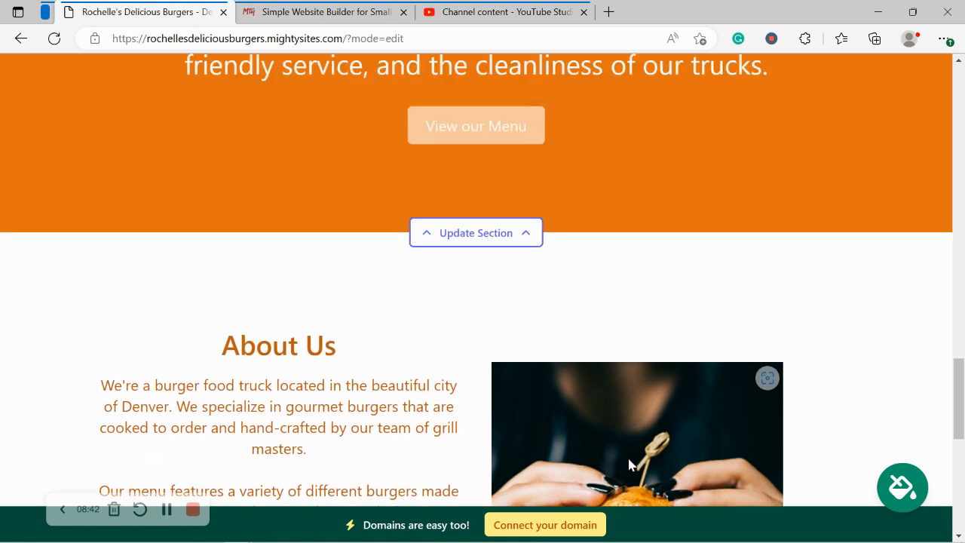
scroll(631, 465, "up", 6)
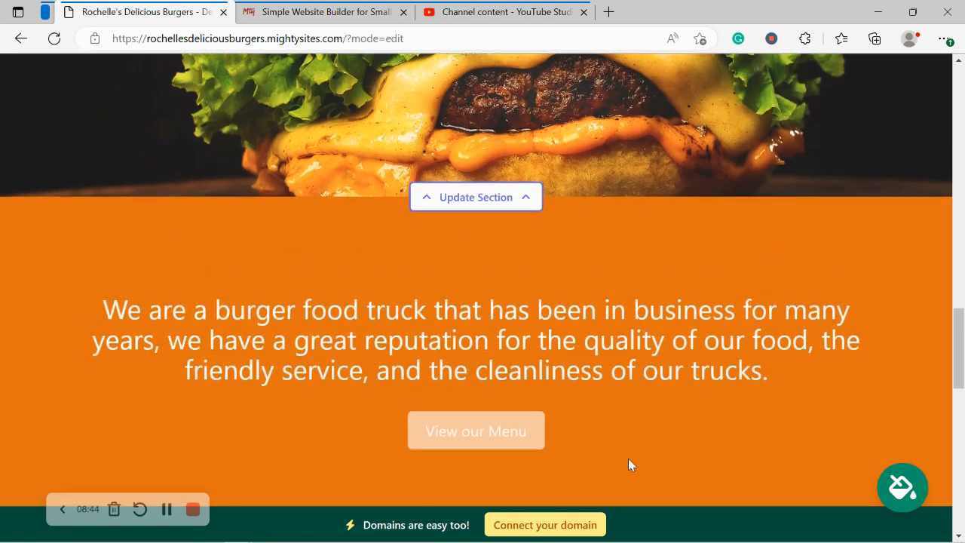
scroll(629, 461, "up", 4)
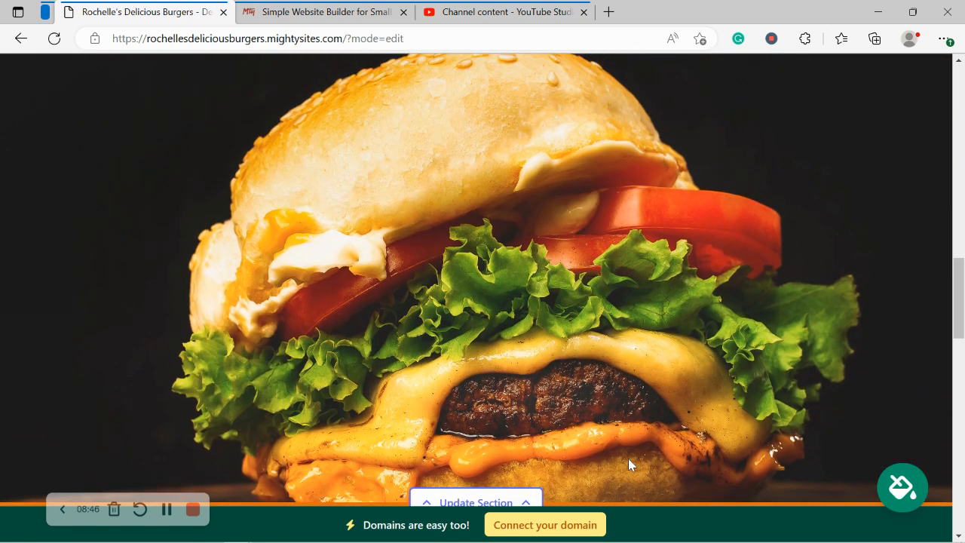
scroll(629, 458, "up", 3)
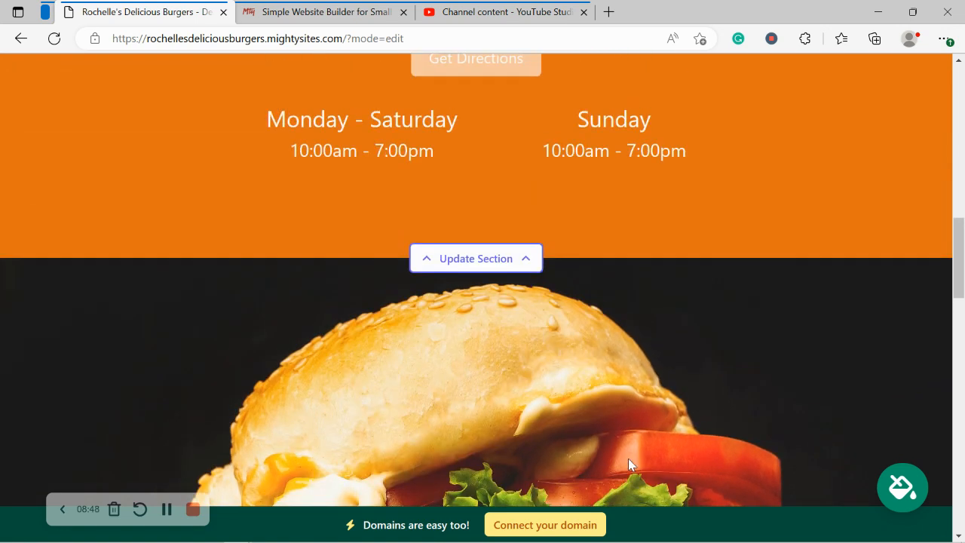
scroll(628, 459, "up", 4)
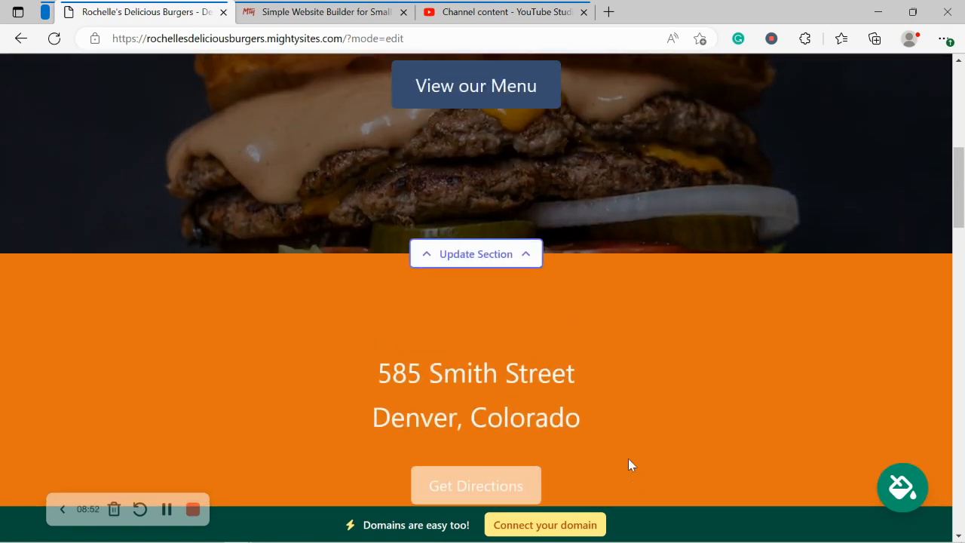
scroll(629, 460, "up", 3)
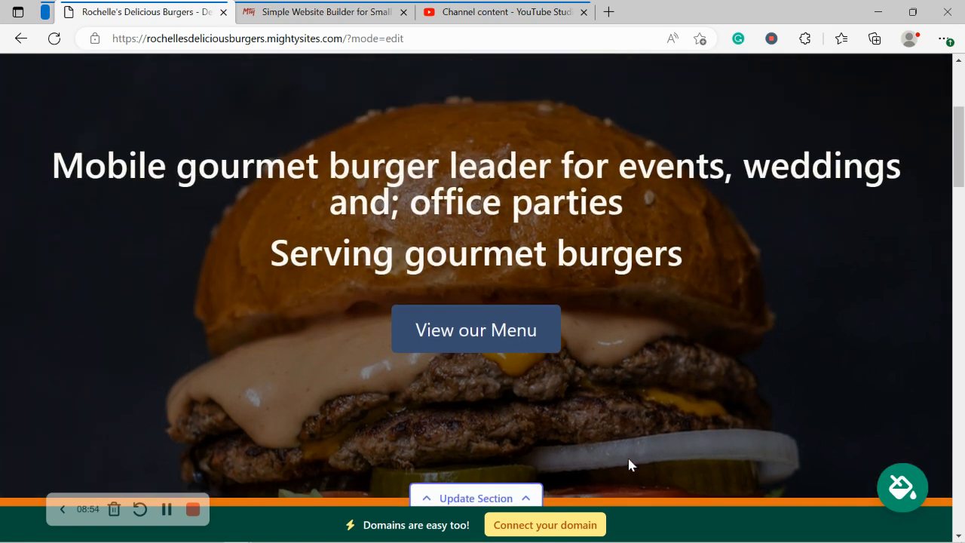
scroll(630, 463, "up", 4)
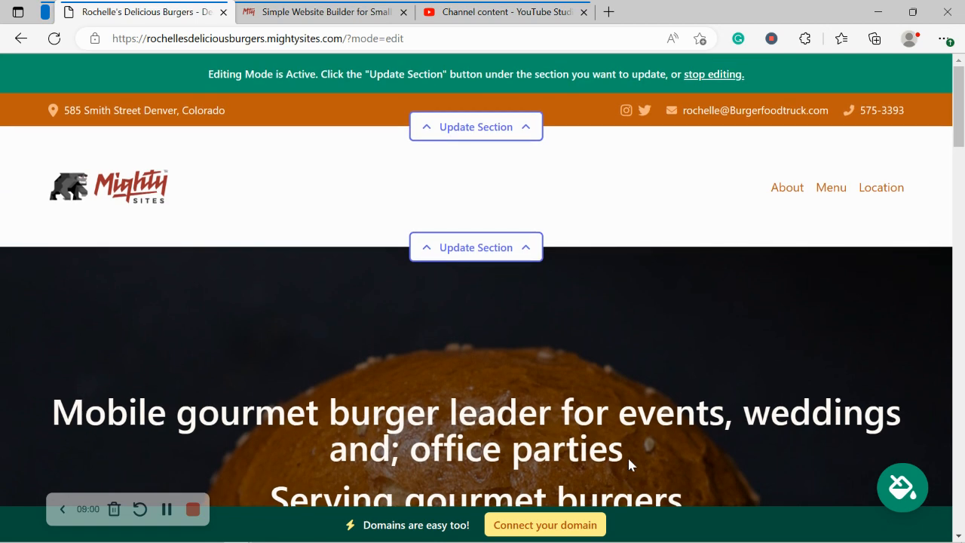
Step: Scroll down the page and open the 'Connect your domain' page
scroll(629, 465, "down", 3)
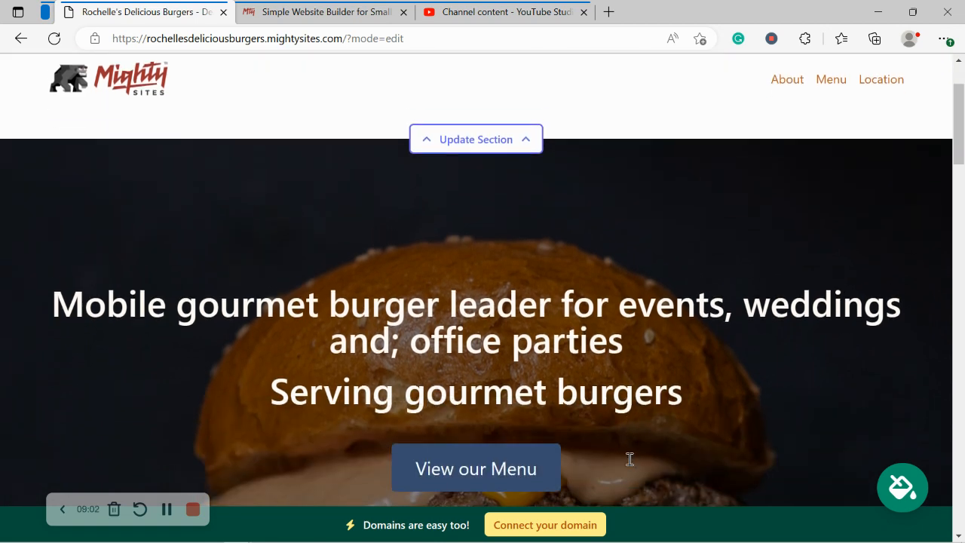
scroll(629, 464, "down", 4)
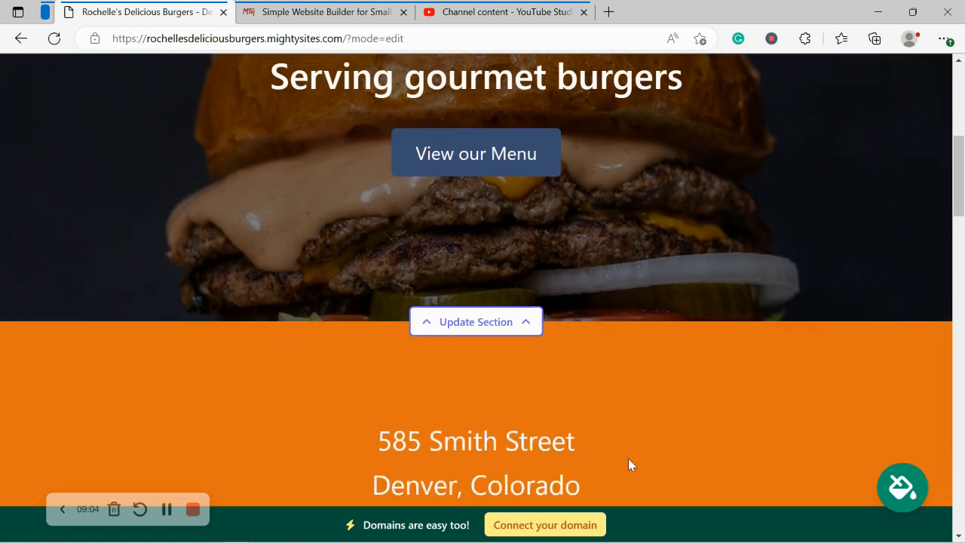
scroll(630, 461, "down", 2)
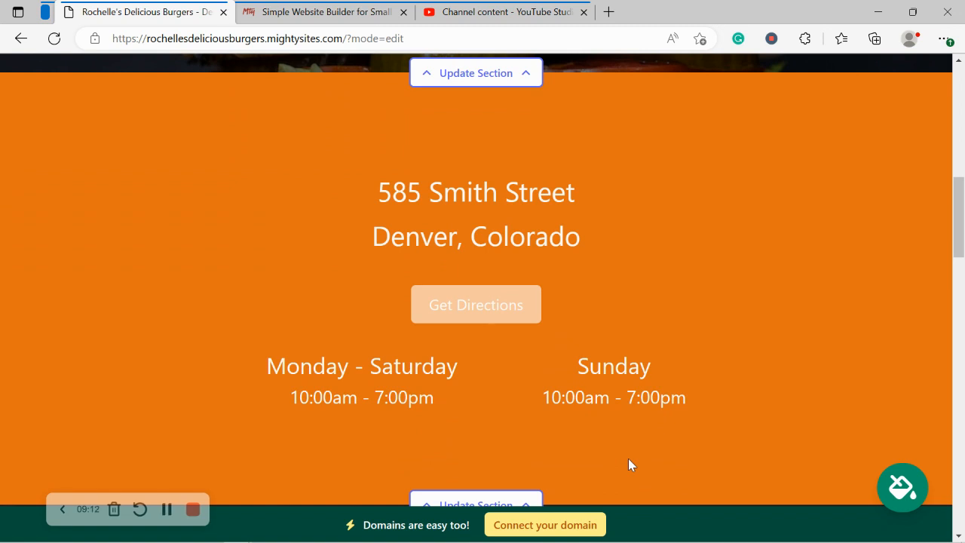
scroll(629, 464, "down", 6)
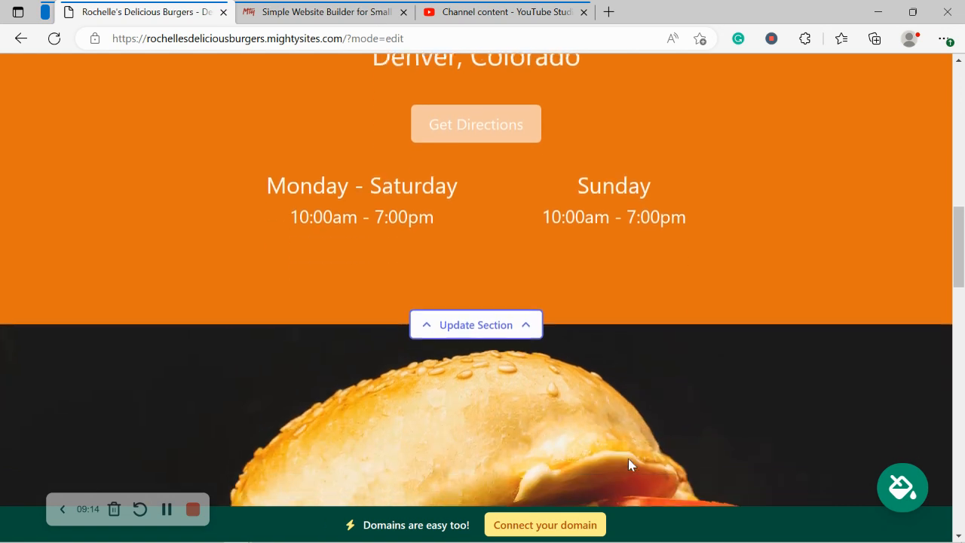
scroll(630, 464, "down", 5)
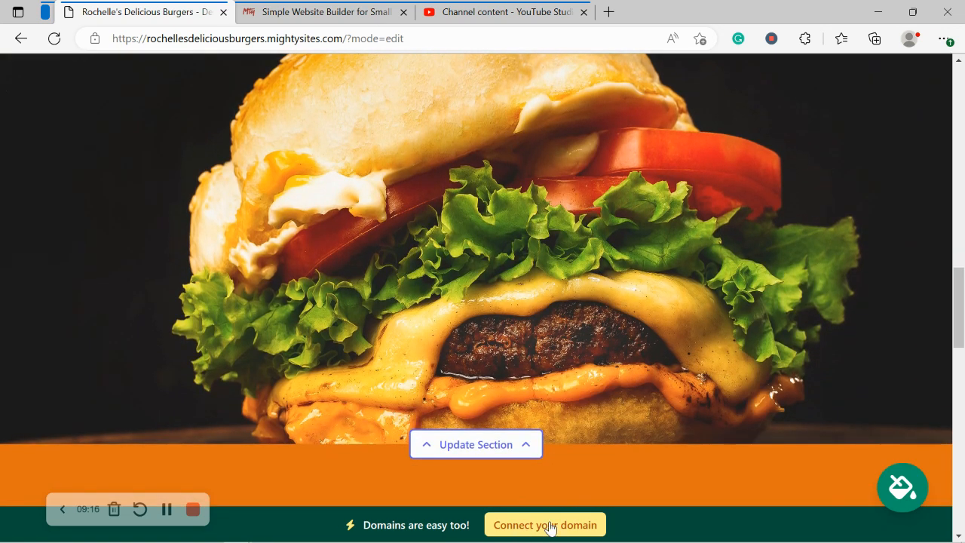
left_click(519, 533)
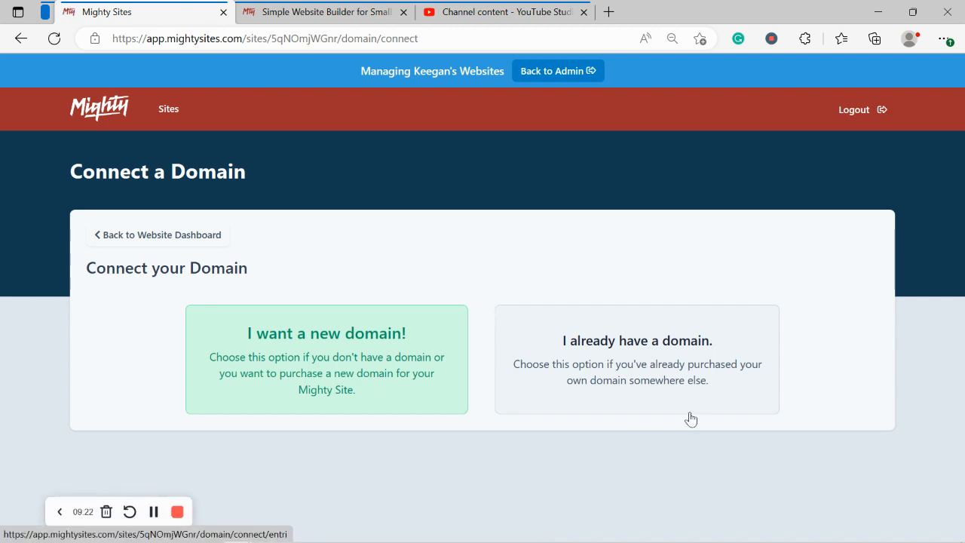
Step: Open the Blog from the mightysites.com homepage tab
left_click(305, 9)
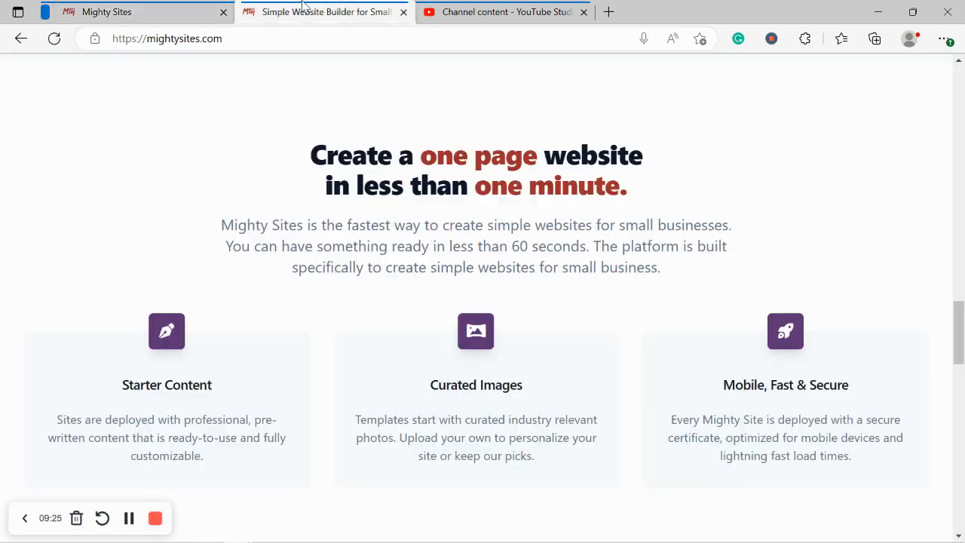
scroll(305, 6, "up", 20)
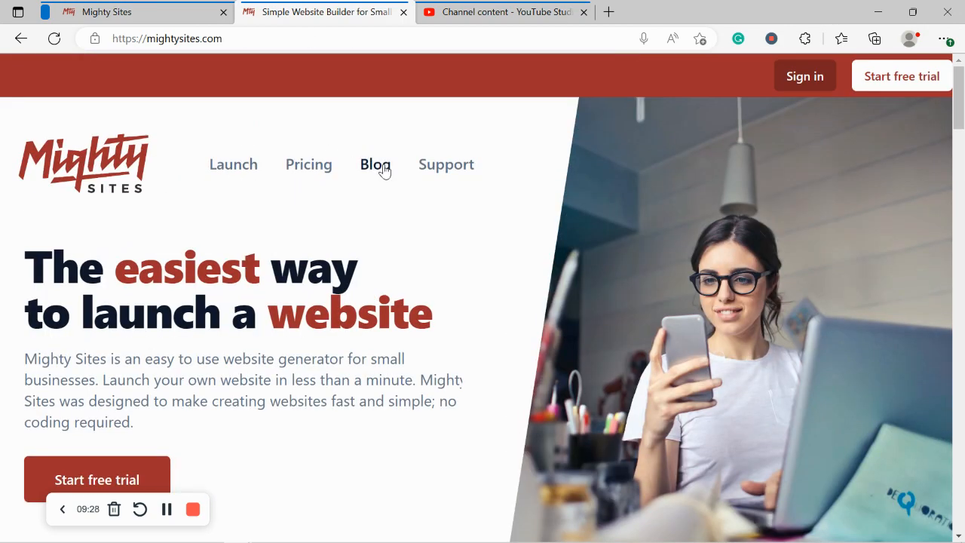
left_click(386, 172)
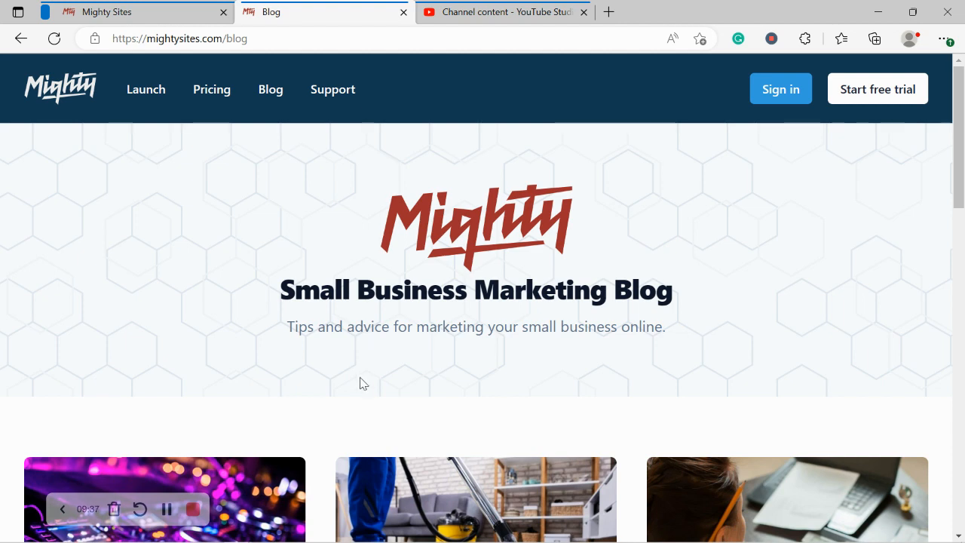
left_click_drag(266, 338, 749, 319)
left_click(751, 314)
Step: Scroll through the blog articles, then return to the Connect a Domain tab
scroll(221, 457, "down", 5)
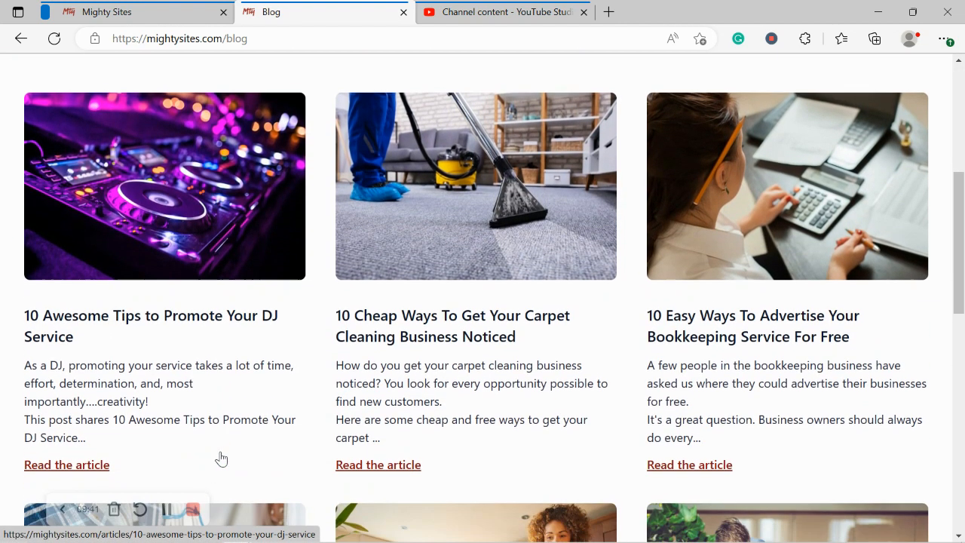
scroll(221, 457, "down", 3)
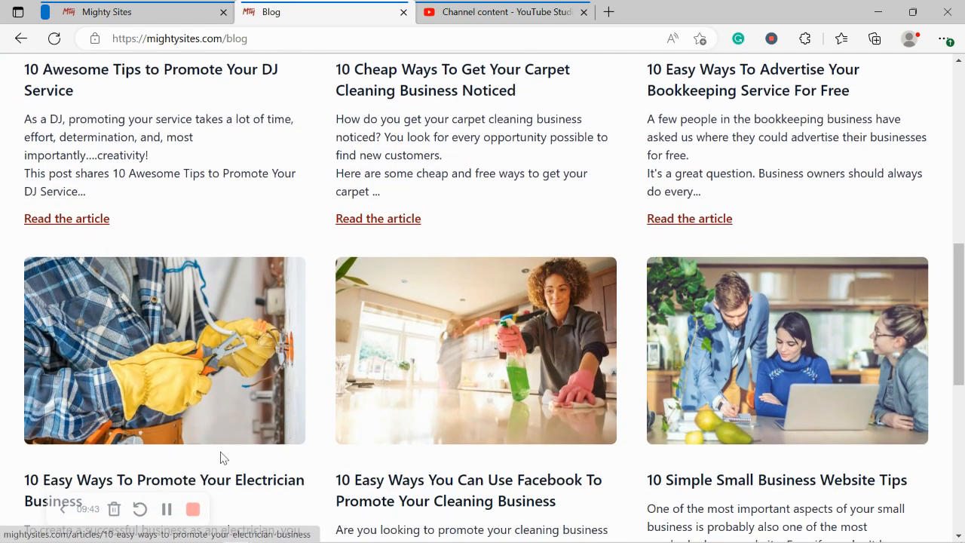
scroll(221, 458, "down", 2)
scroll(221, 458, "down", 1)
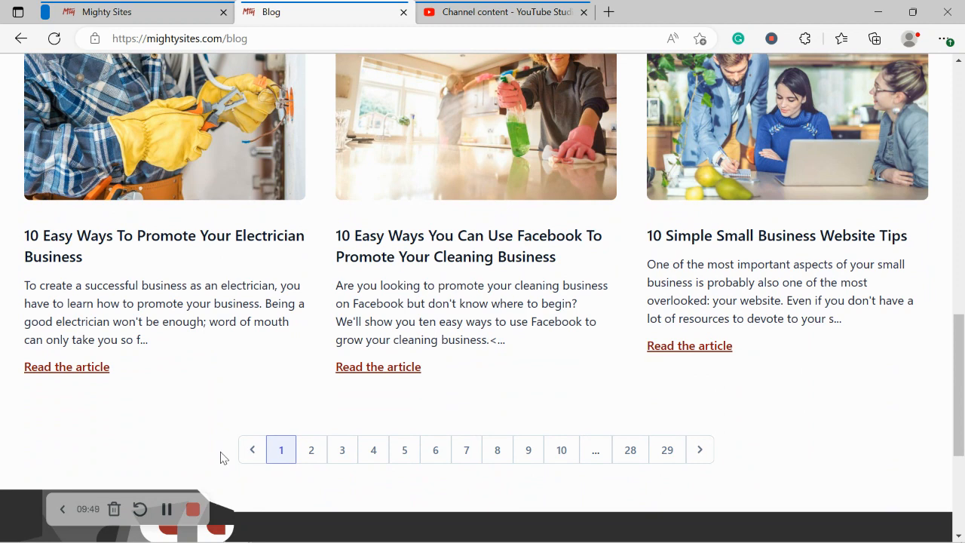
left_click(139, 10)
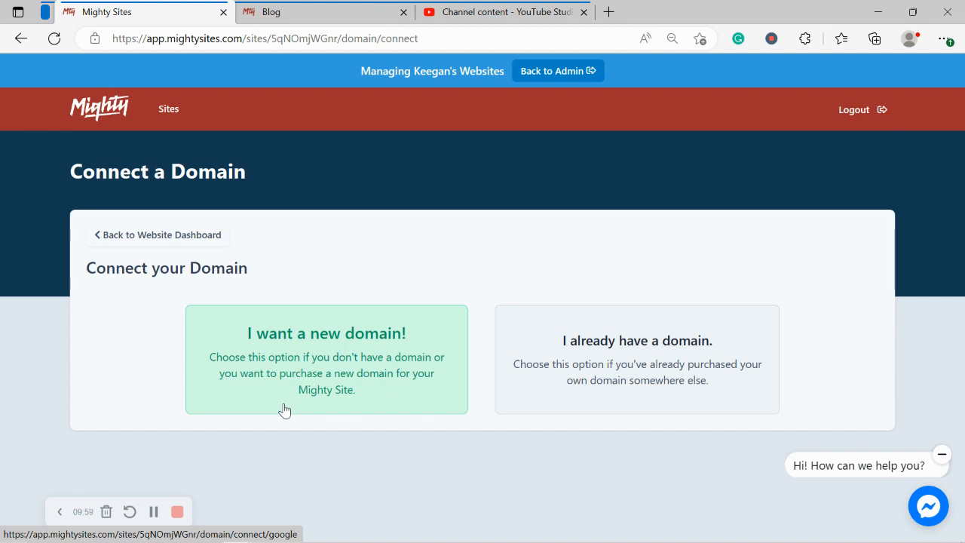
Step: Go back to the website dashboard and scroll down the live rochellesdeliciousburgers.mightysites.com site
left_click(167, 237)
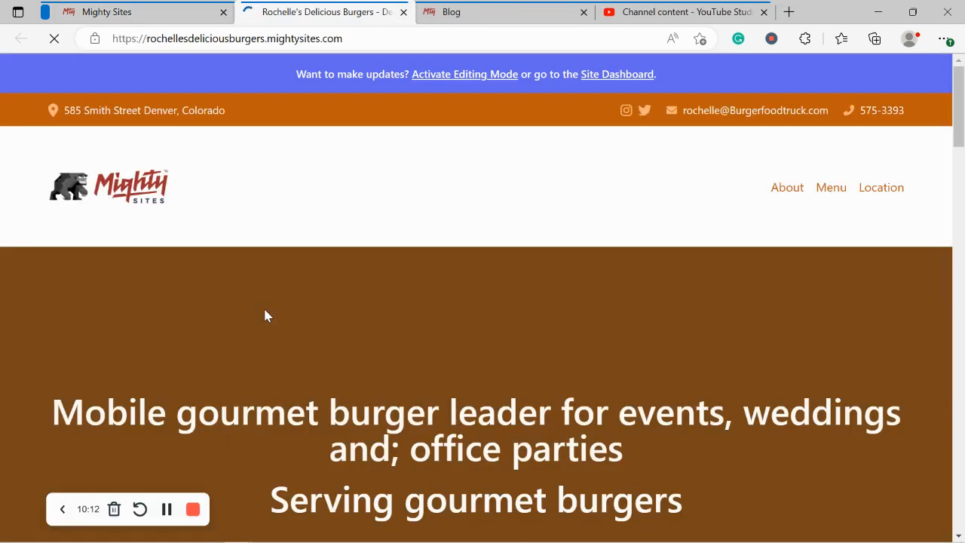
scroll(264, 316, "down", 1)
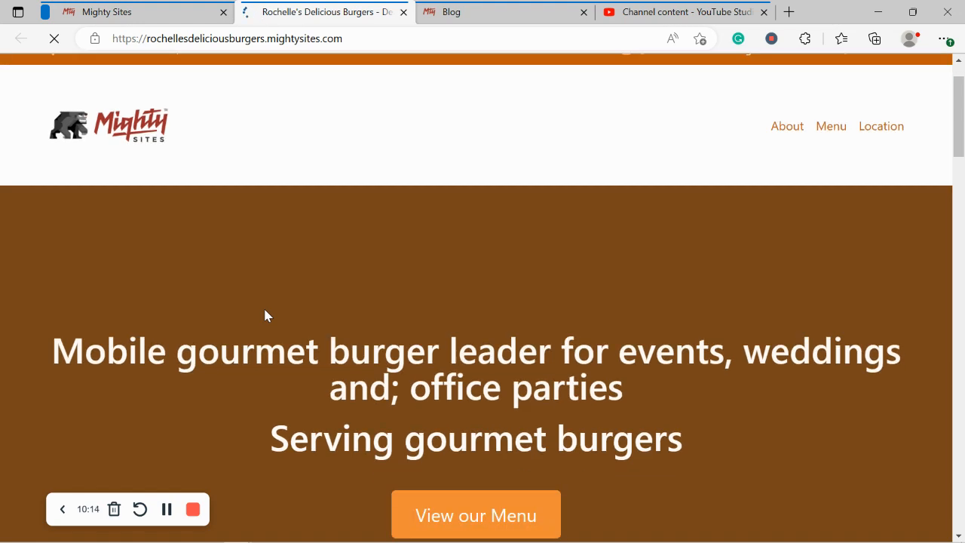
scroll(264, 316, "down", 2)
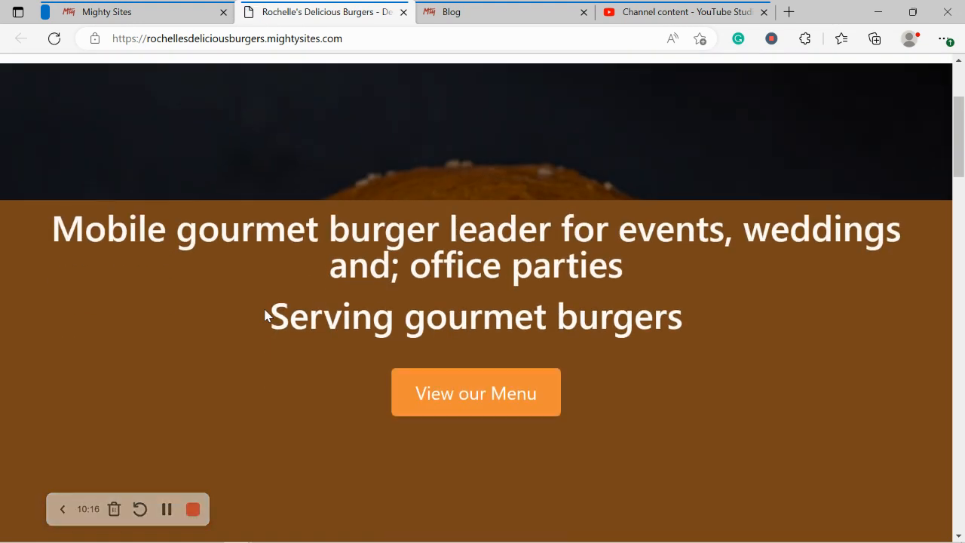
scroll(264, 316, "down", 4)
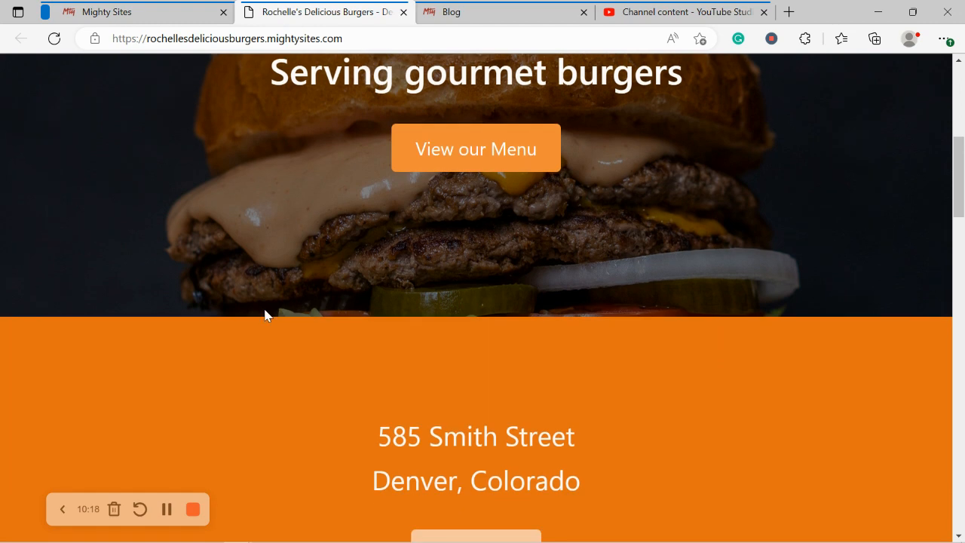
scroll(265, 316, "down", 6)
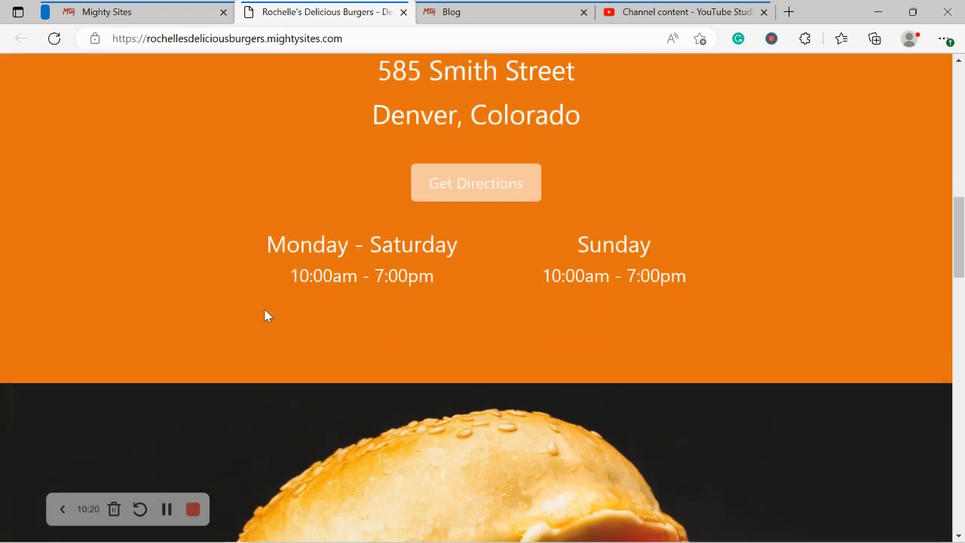
scroll(265, 316, "down", 7)
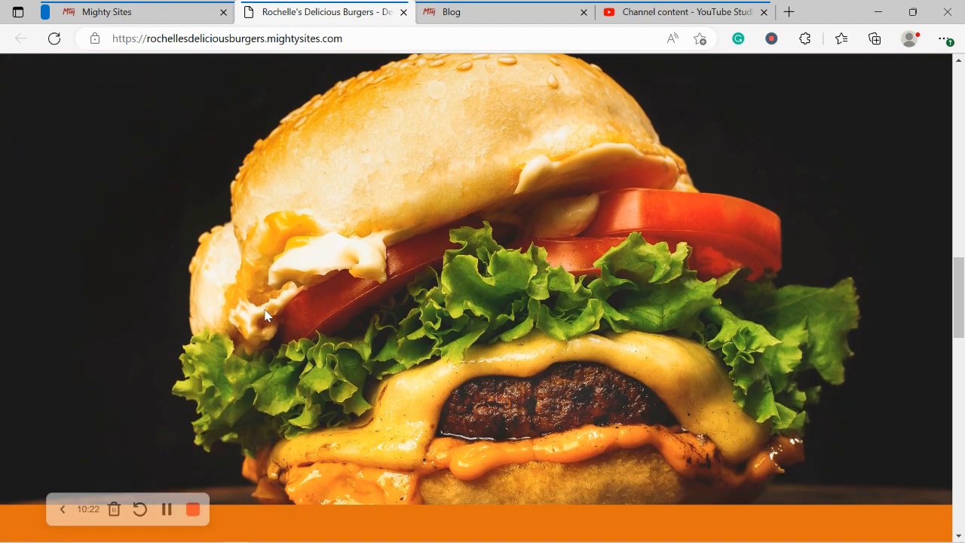